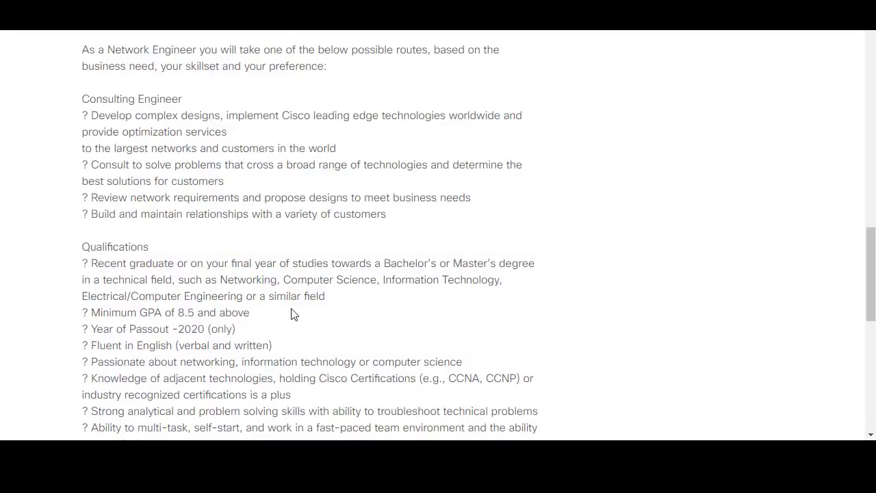
Review the Consulting Engineer posting's qualifications and disclaimer, and start an application for the role.
double_click(186, 320)
left_click(201, 388)
scroll(237, 331, "down", 3)
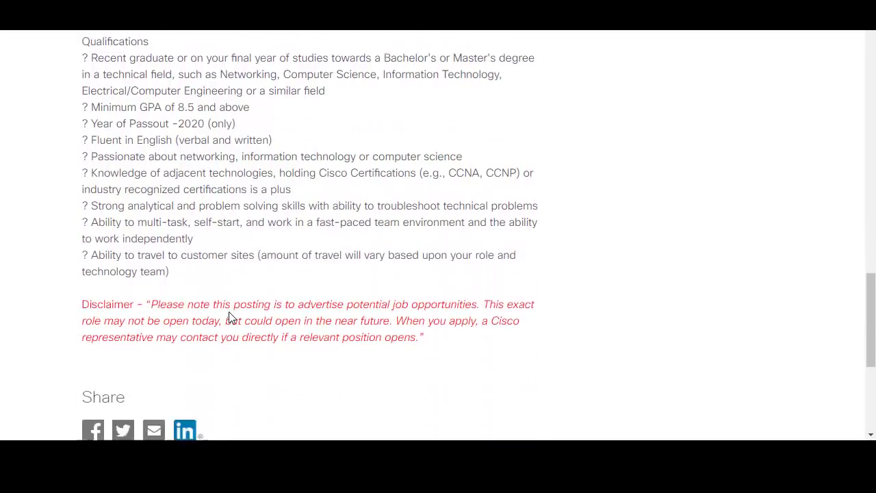
scroll(231, 318, "down", 1)
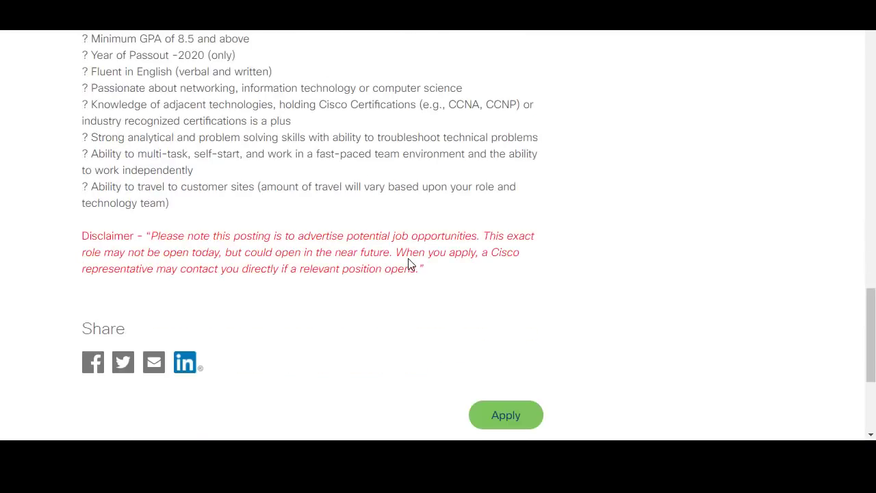
scroll(448, 310, "down", 2)
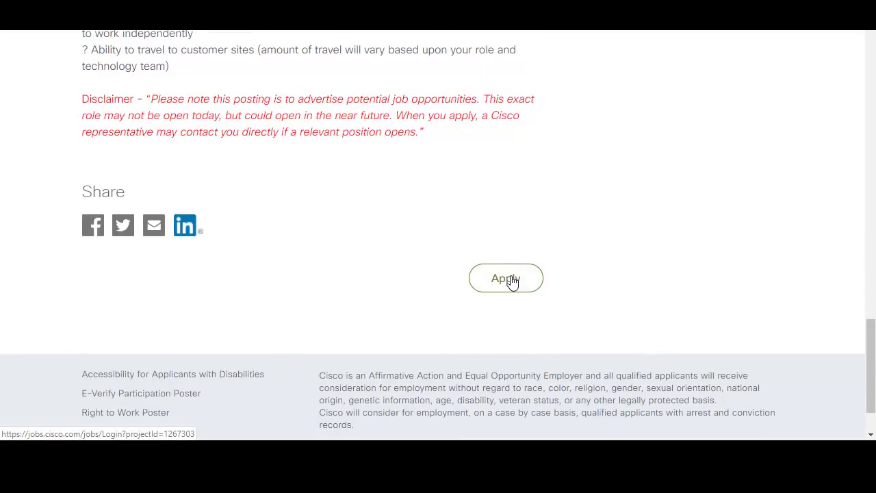
left_click(511, 281)
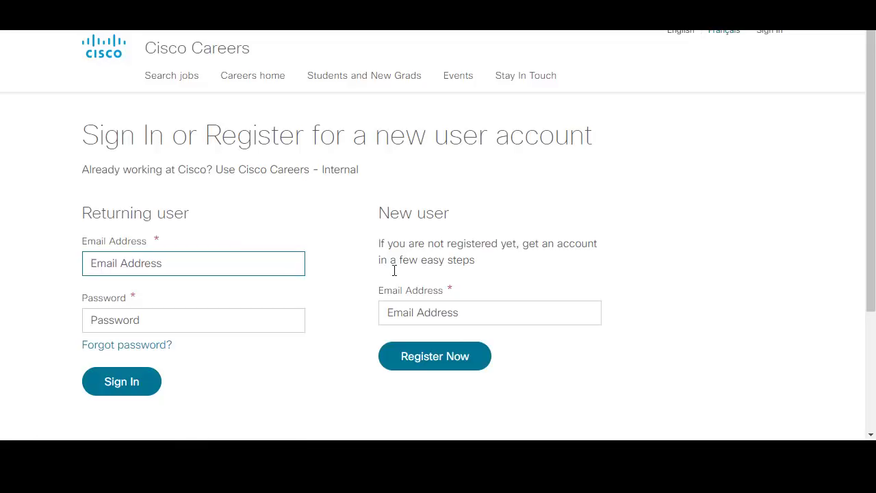
Begin registering as a new user from the new-user email address entry.
left_click(432, 315)
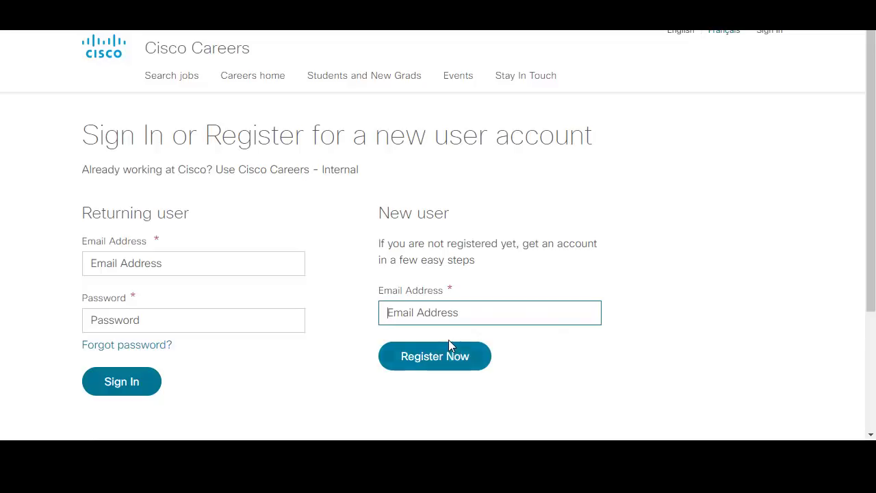
left_click(449, 345)
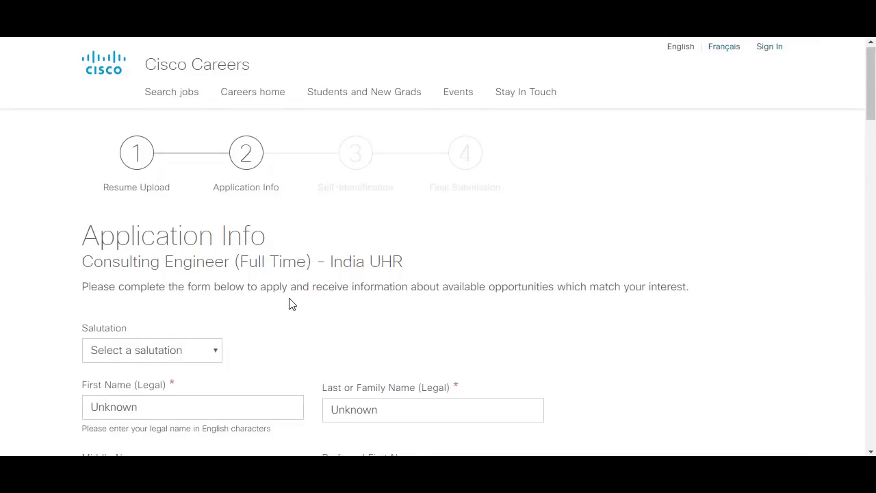
Examine the Application Info form's fields from salutation, names and phone types through address, country and the internship or graduate role question.
scroll(290, 303, "down", 1)
scroll(126, 221, "up", 1)
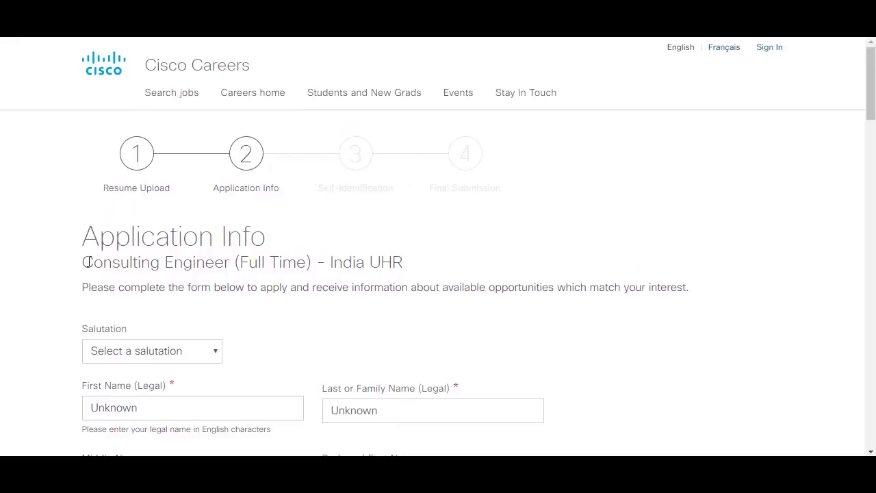
scroll(222, 281, "down", 1)
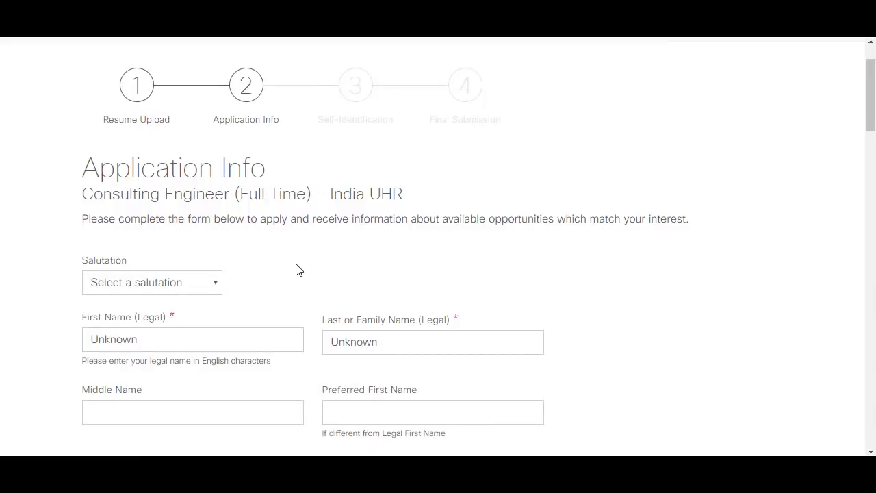
scroll(221, 270, "down", 1)
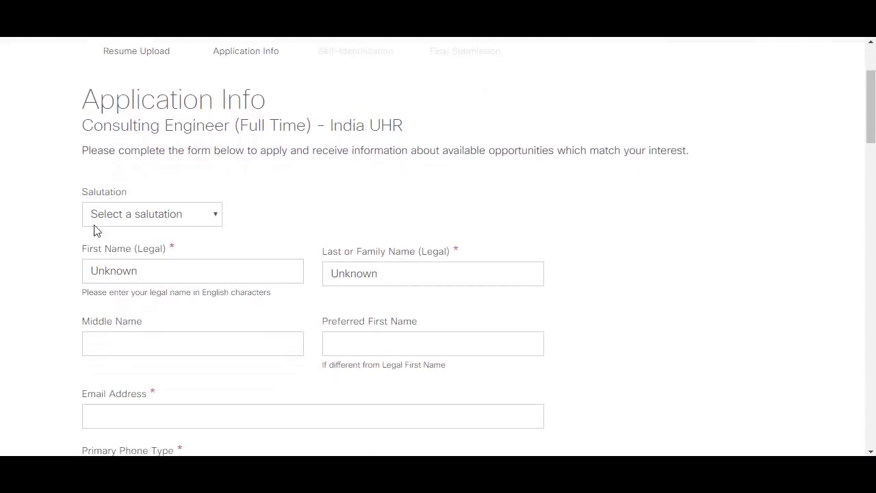
scroll(238, 307, "down", 1)
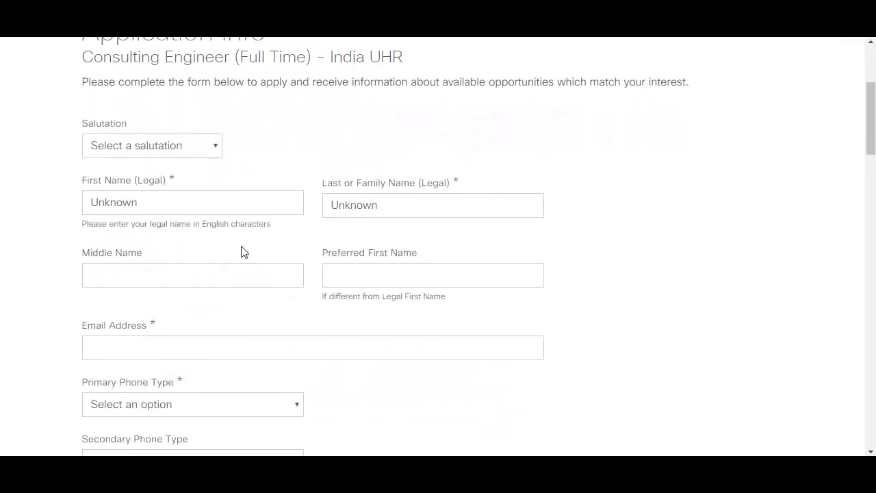
scroll(336, 284, "down", 2)
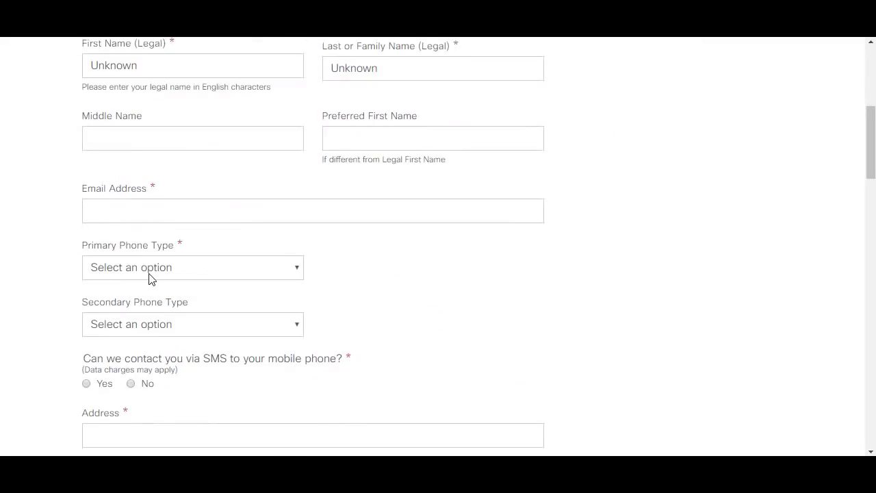
left_click(148, 273)
left_click(148, 273)
scroll(72, 278, "down", 1)
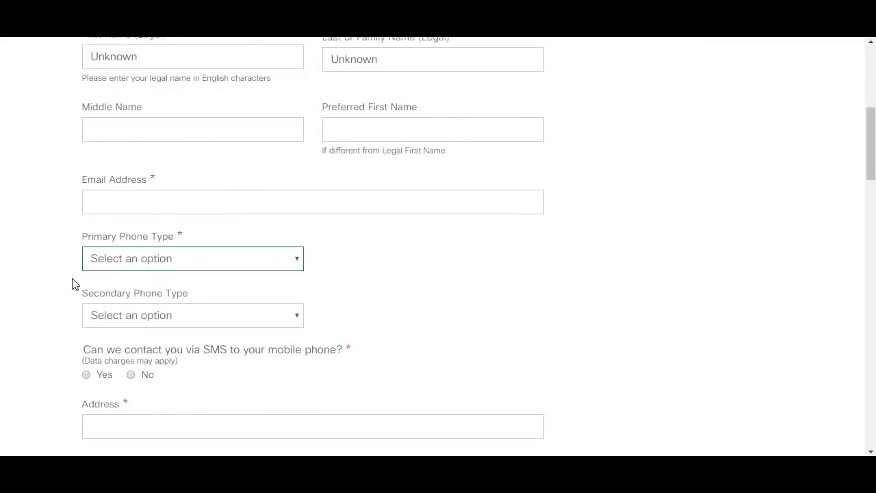
scroll(75, 283, "down", 2)
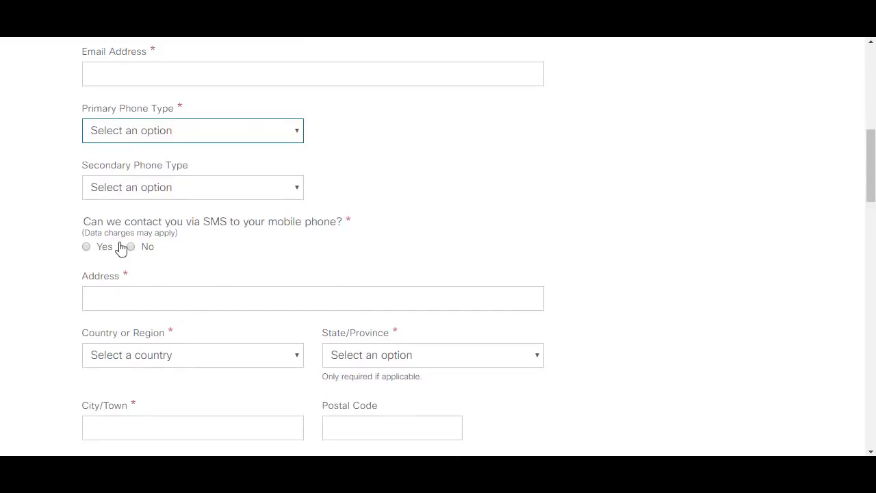
scroll(239, 252, "down", 1)
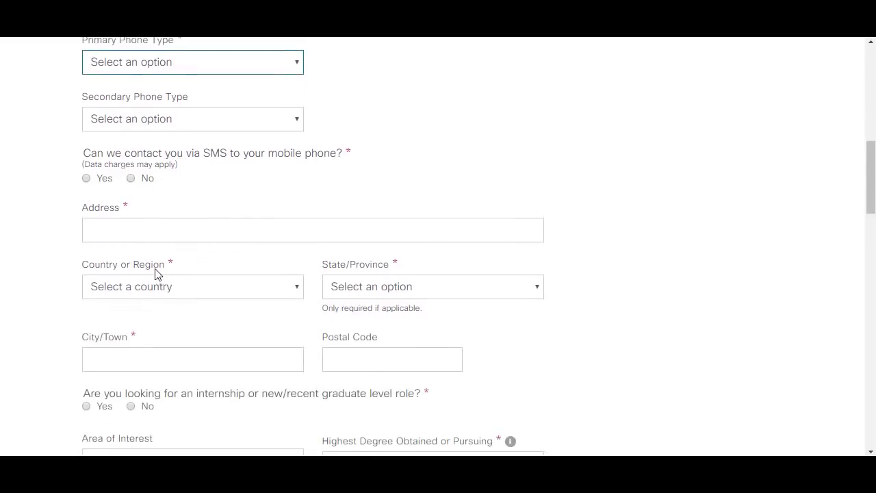
scroll(156, 273, "down", 1)
scroll(76, 298, "down", 1)
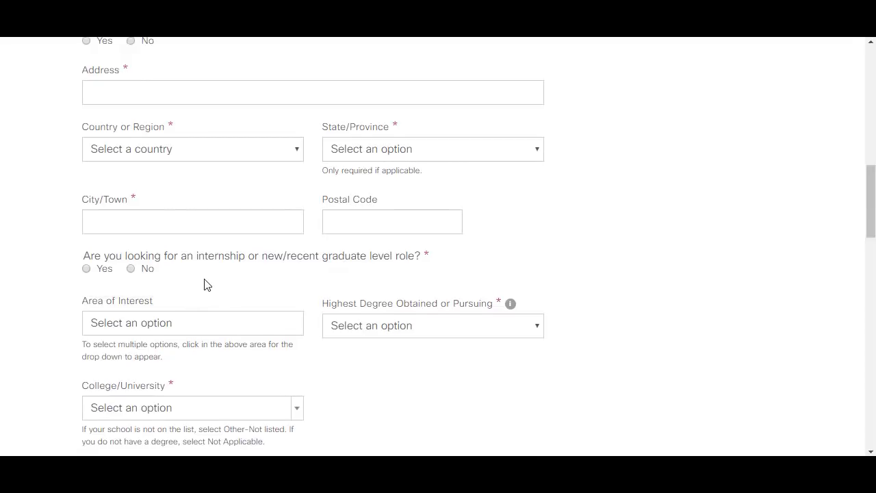
Examine the available Area of Interest options without choosing one.
scroll(203, 283, "down", 2)
left_click(180, 198)
scroll(192, 246, "down", 3)
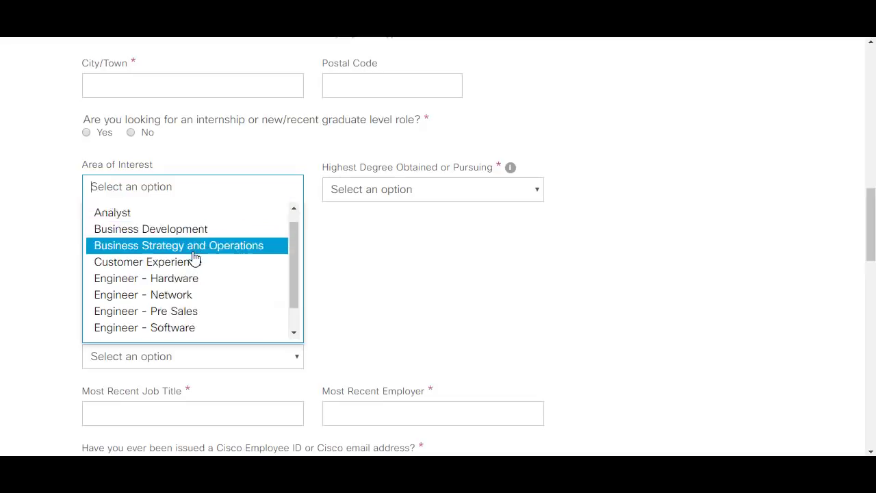
scroll(195, 288, "down", 2)
scroll(195, 280, "up", 2)
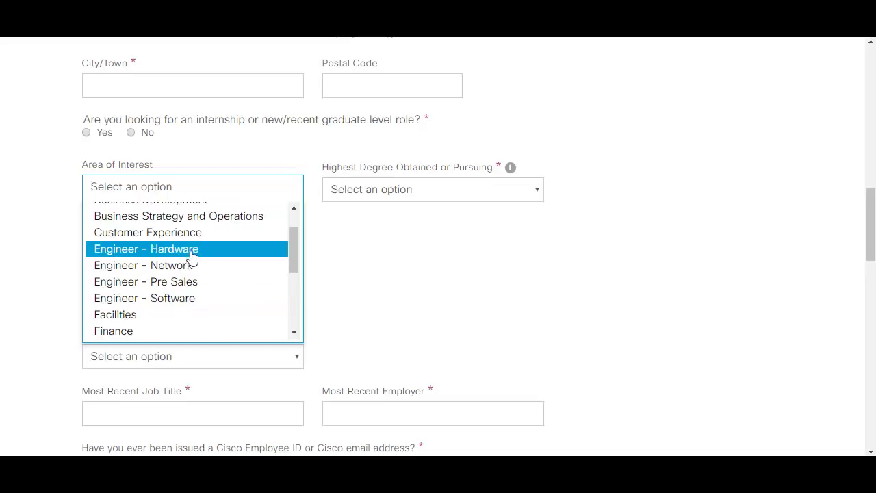
scroll(184, 289, "up", 1)
scroll(184, 289, "down", 4)
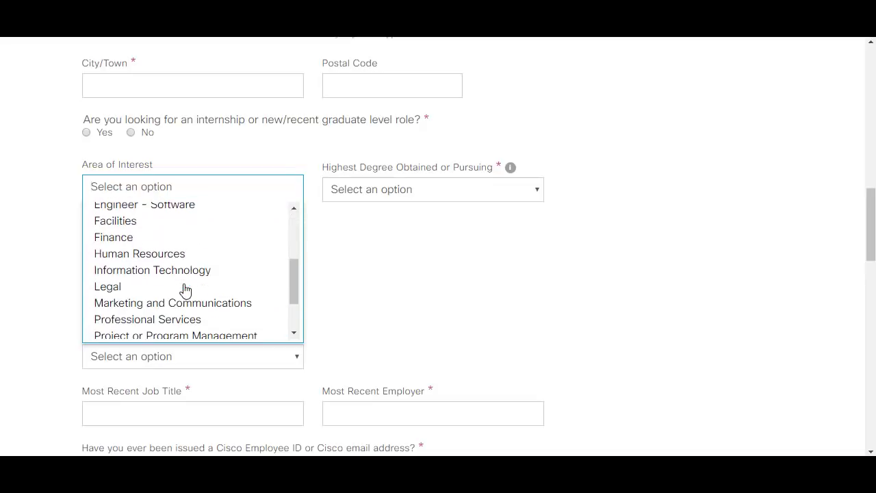
left_click(31, 268)
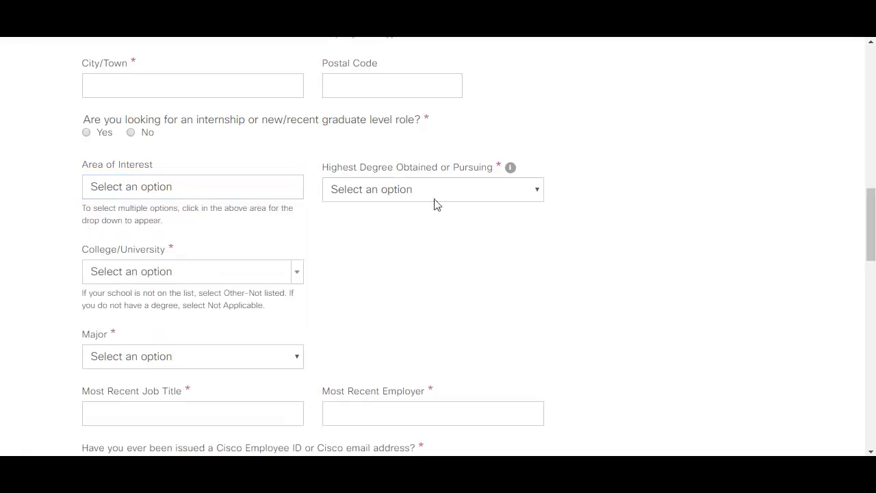
Set the highest degree to Bachelors Degree (BA/BS /etc) and the college to *Other-Not Listed, ready to enter the other university.
left_click(482, 183)
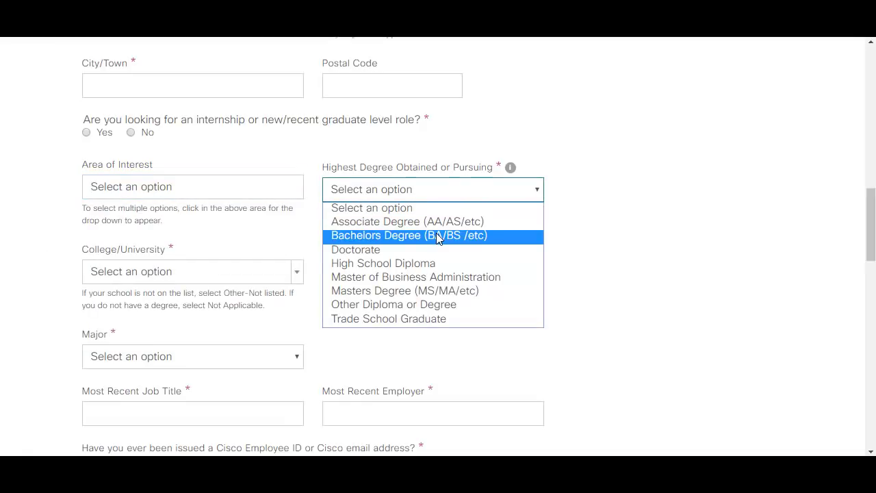
left_click(438, 236)
left_click(203, 279)
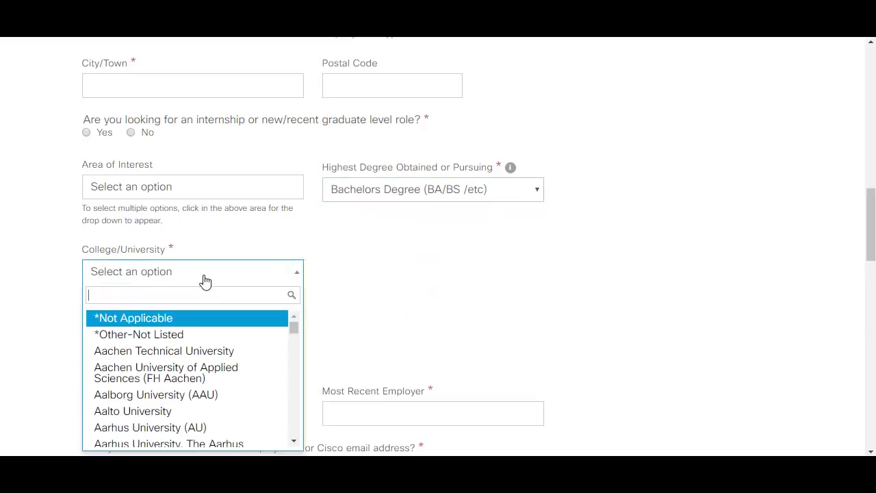
scroll(192, 383, "down", 6)
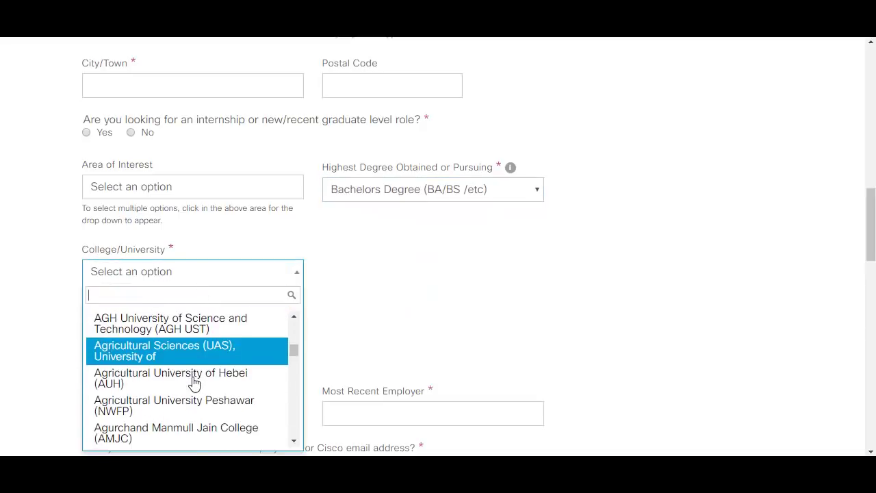
scroll(194, 386, "down", 10)
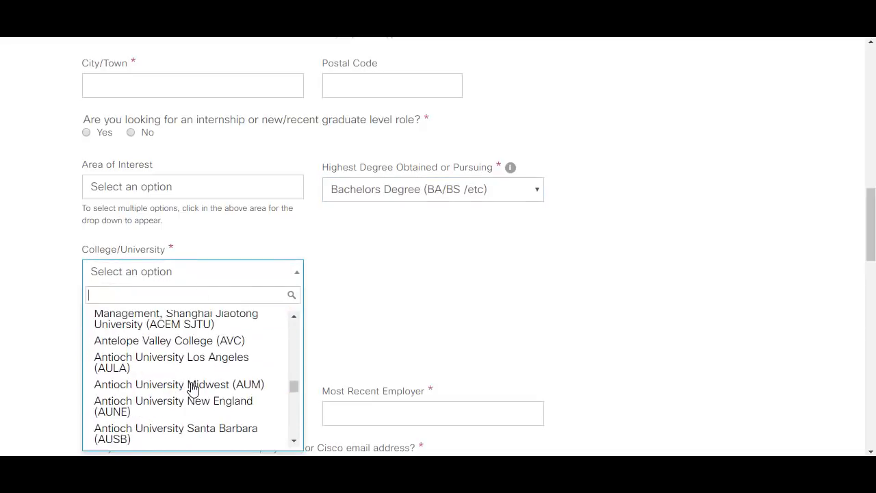
scroll(193, 387, "up", 2)
scroll(194, 388, "up", 12)
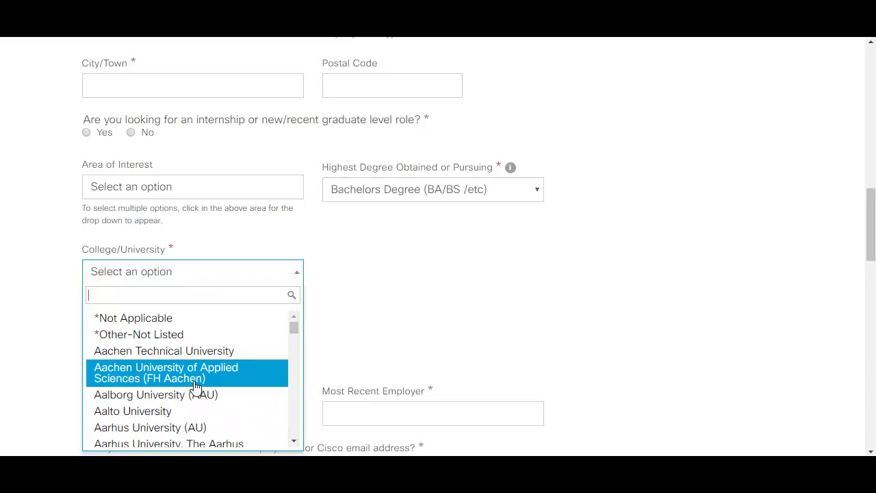
left_click(133, 335)
left_click(374, 280)
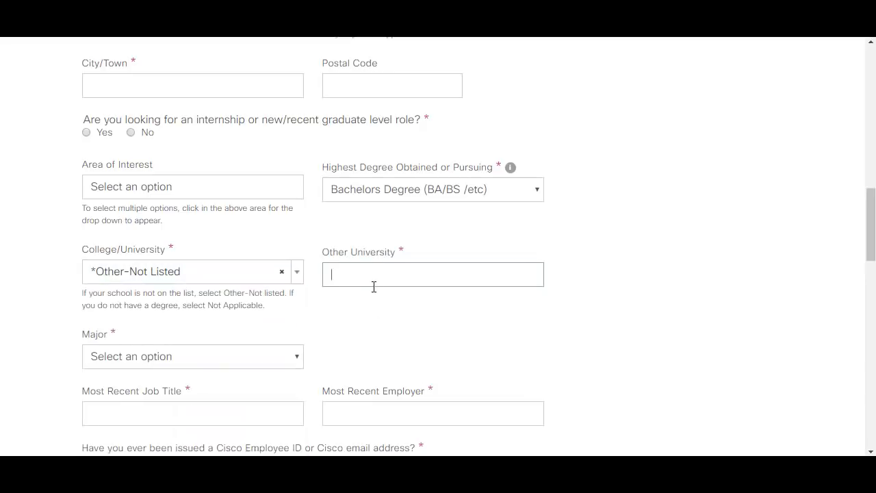
Set the major to Other - Not listed after checking the available majors.
scroll(299, 316, "down", 2)
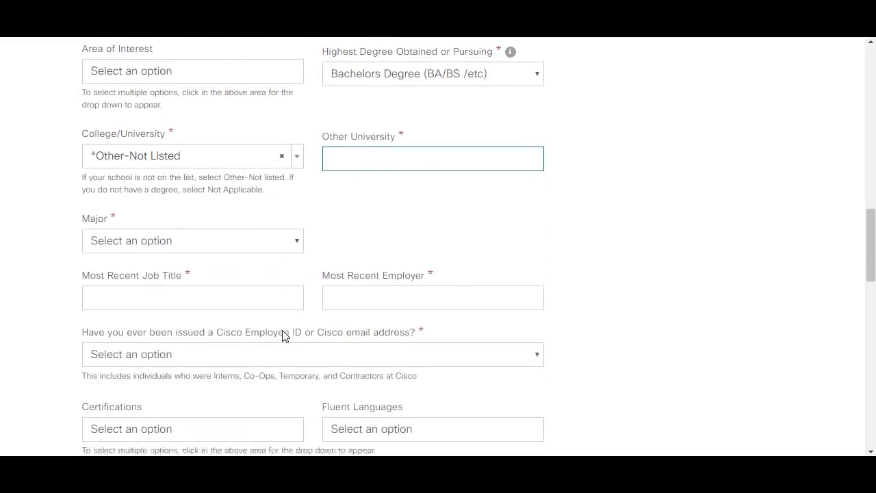
left_click(253, 220)
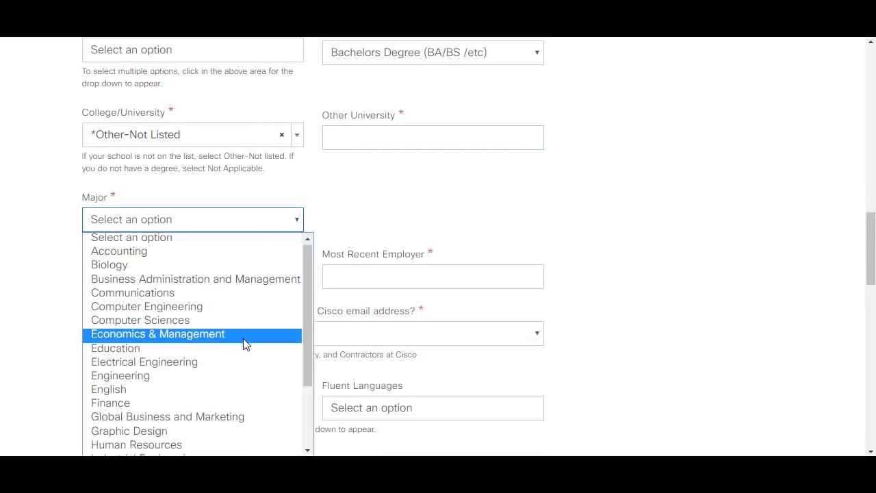
scroll(244, 342, "down", 3)
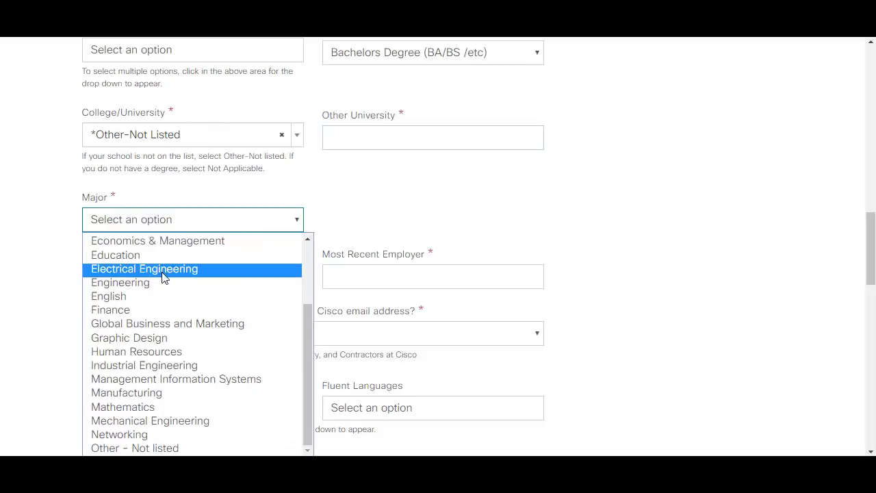
scroll(171, 328, "up", 2)
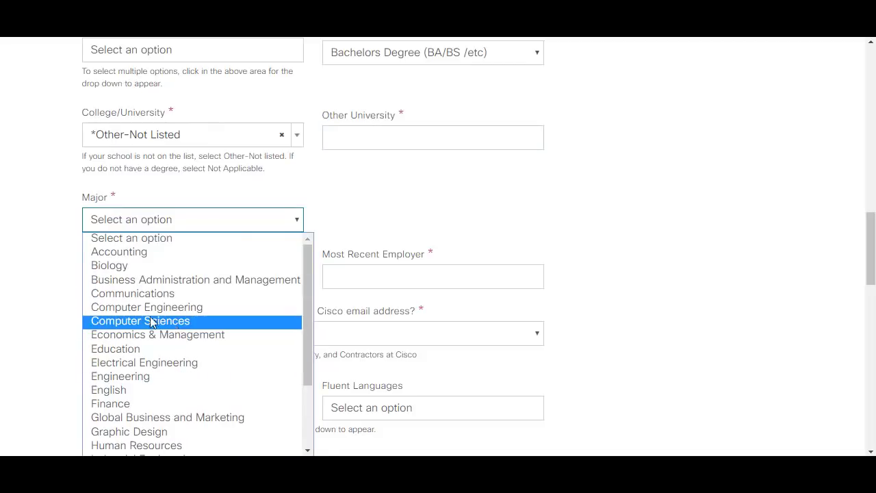
scroll(51, 280, "down", 2)
left_click(186, 156)
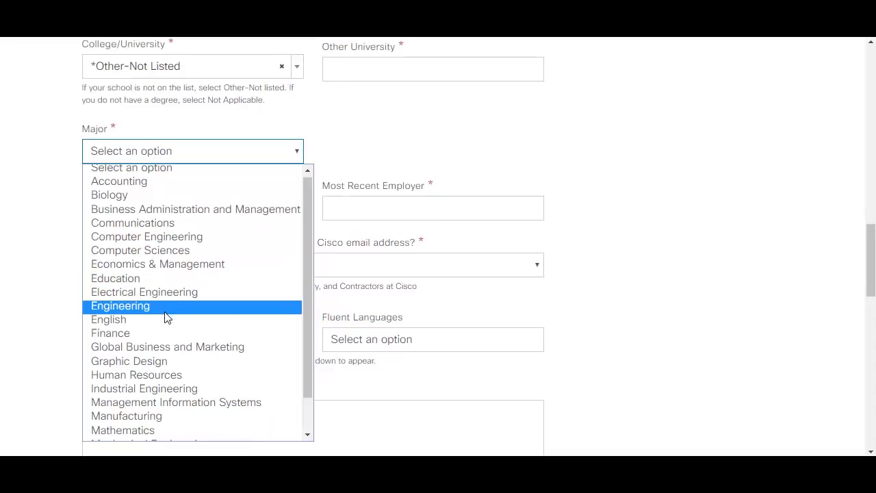
scroll(169, 321, "down", 1)
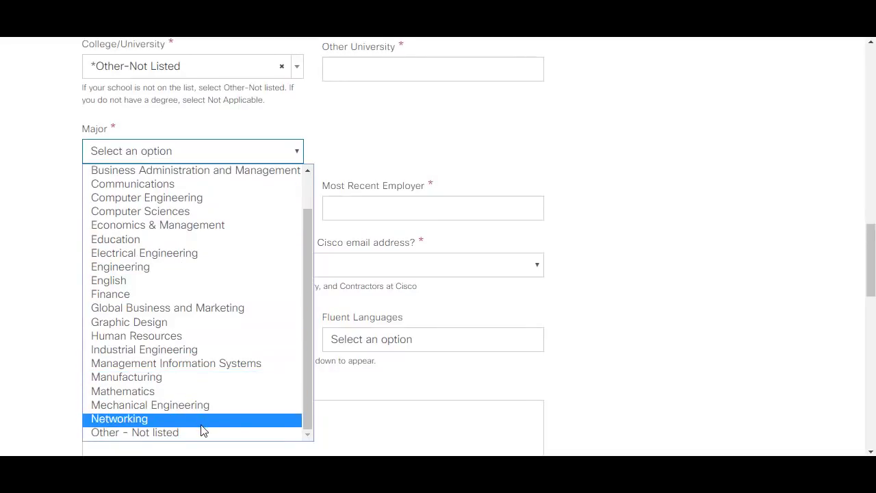
scroll(190, 290, "up", 1)
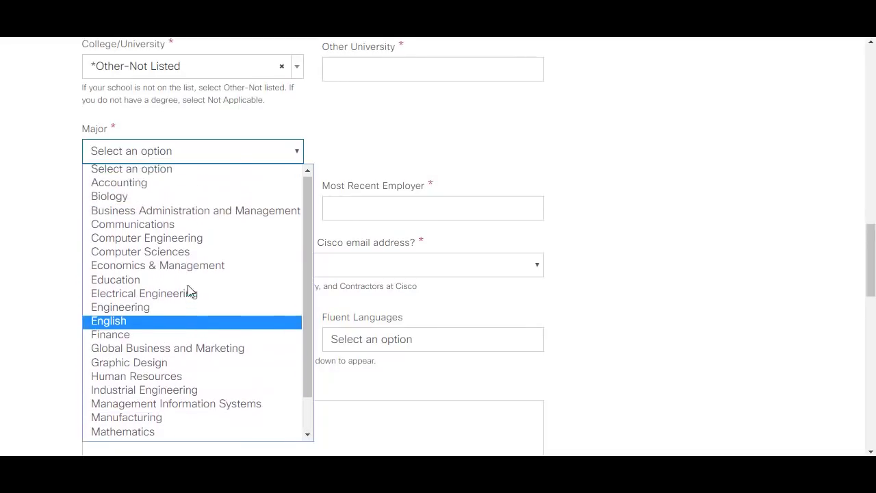
scroll(189, 293, "down", 1)
left_click(154, 435)
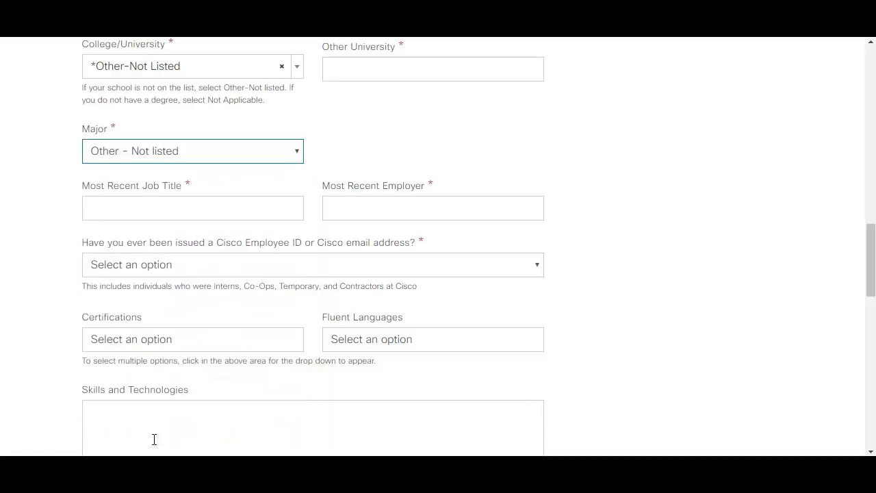
Review the available Major options again without changing the selection.
left_click(206, 152)
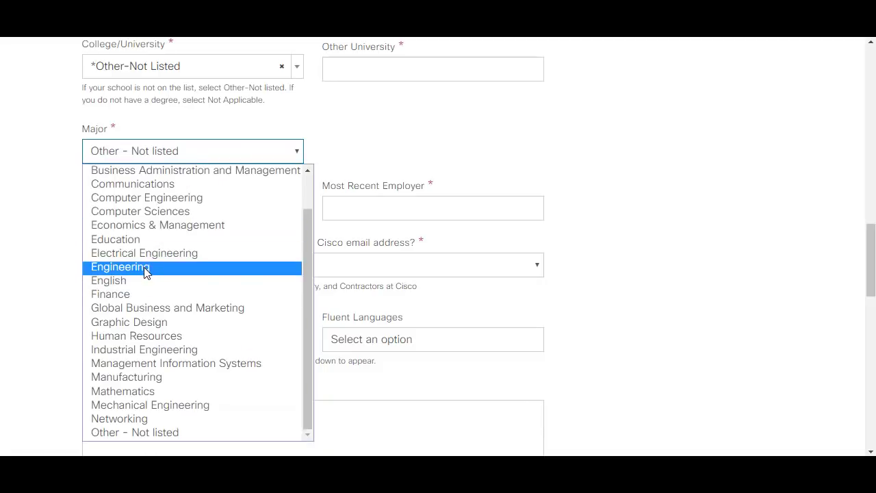
scroll(144, 266, "up", 1)
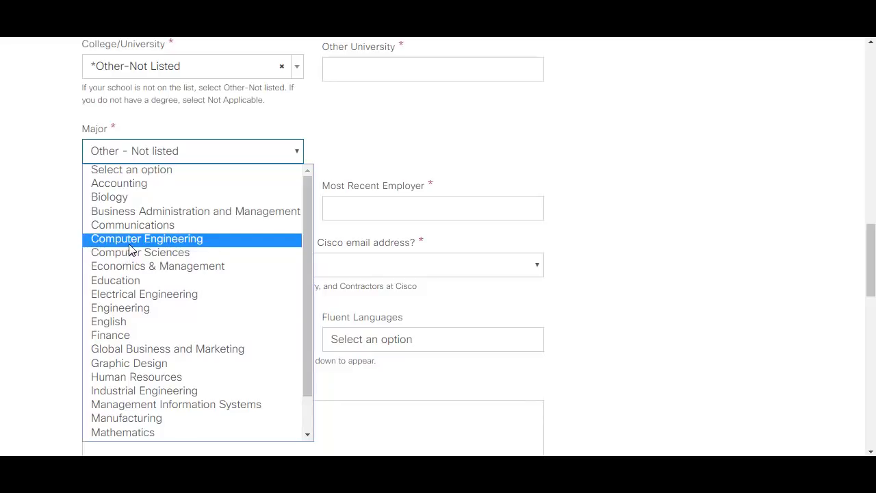
left_click(41, 197)
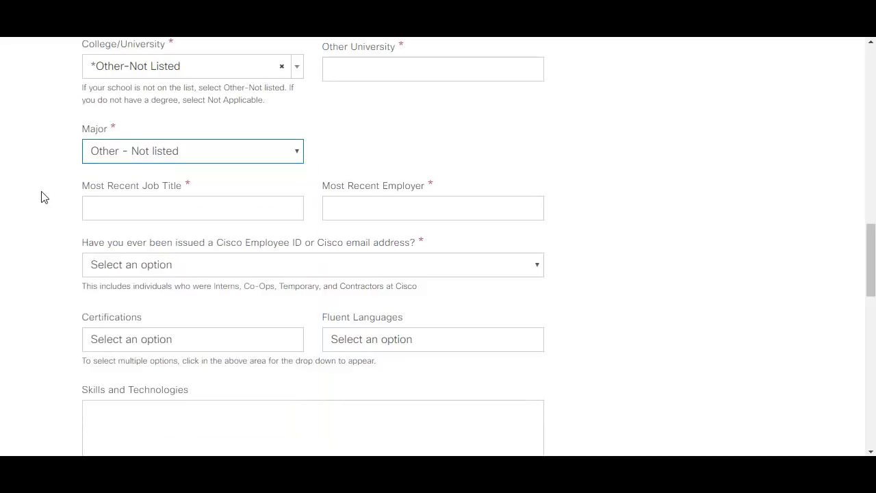
Enter New Graduate as both the most recent job title and the most recent employer.
left_click(120, 209)
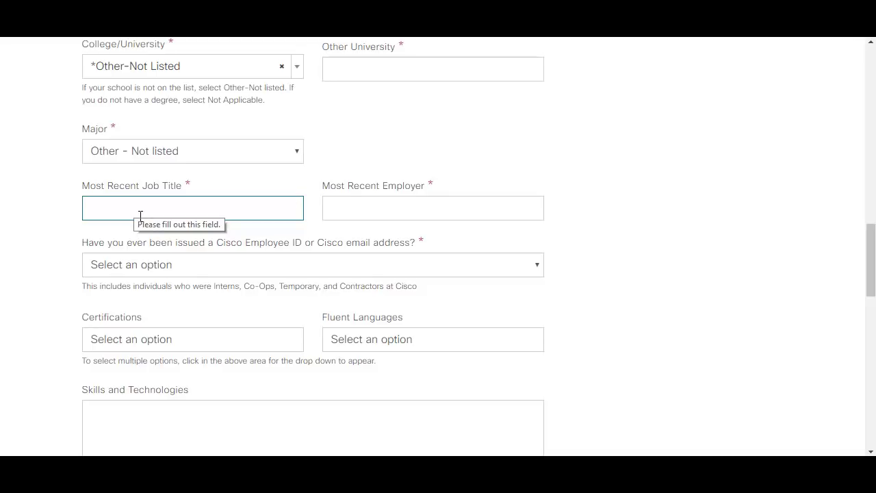
type("Intern")
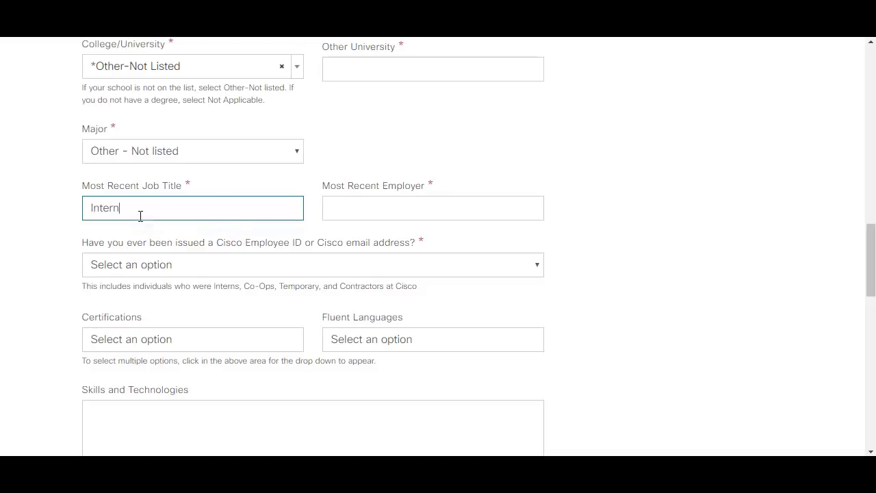
left_click(363, 207)
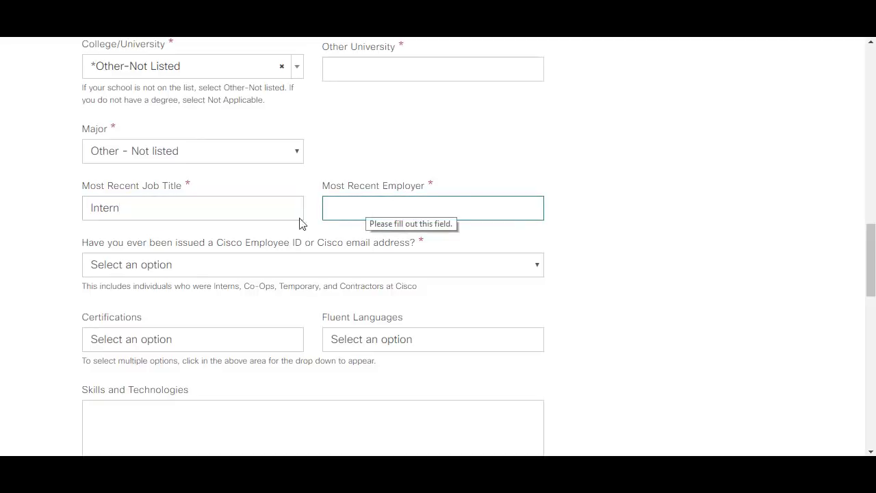
key("shift+Tab")
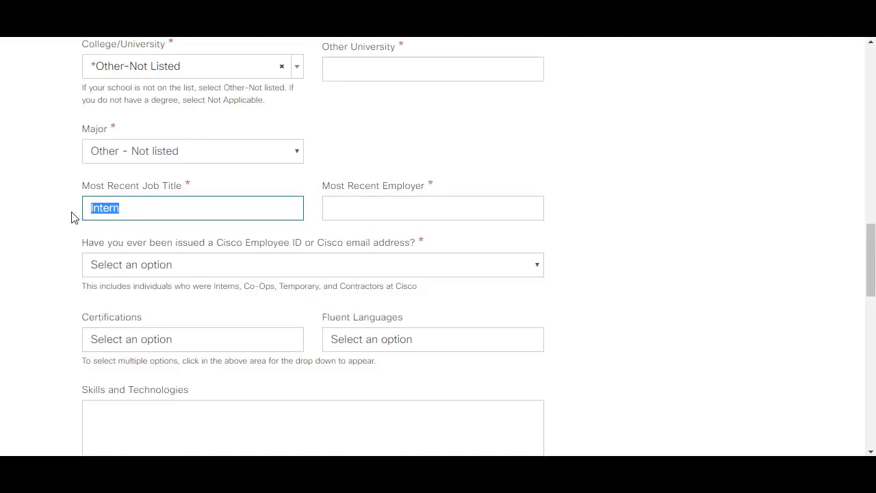
type("New Graduate")
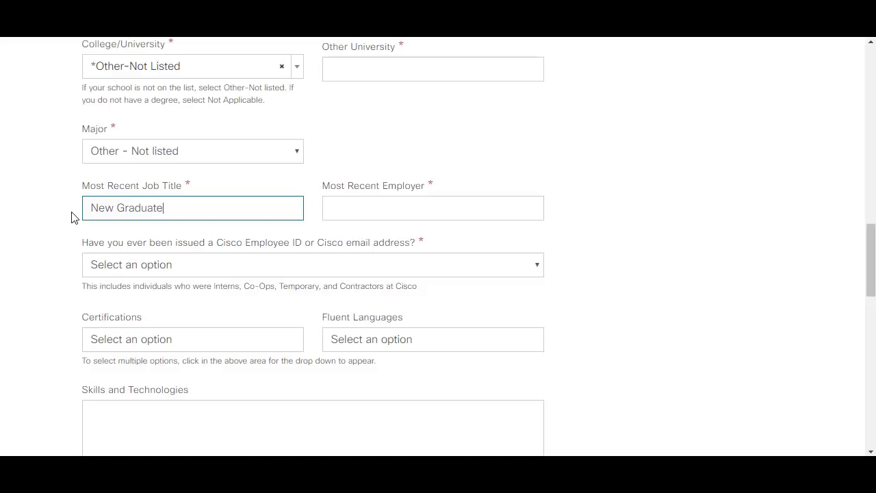
type("New Graduate")
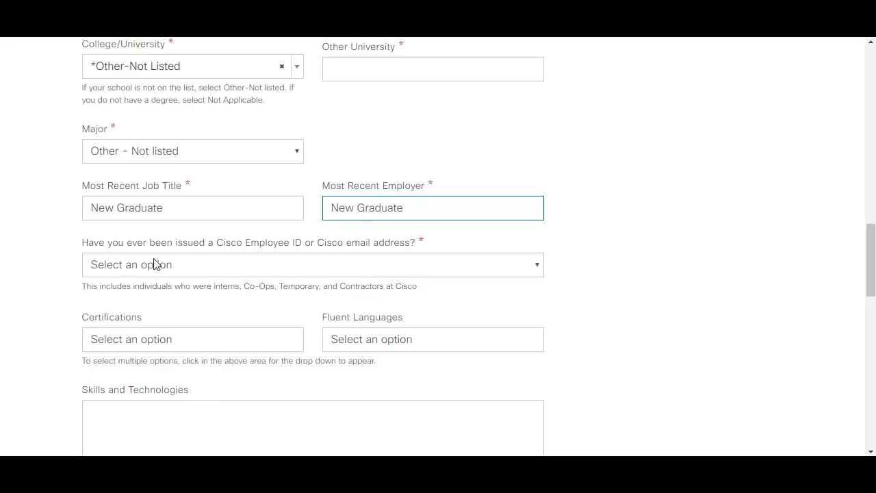
Set the most recent job title to Intern and clear the most recent employer.
triple_click(197, 209)
type("Intern")
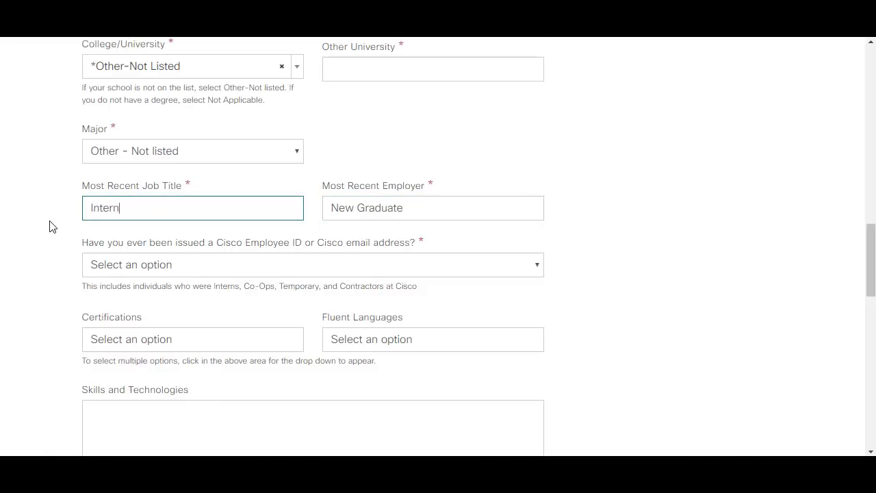
key("Tab")
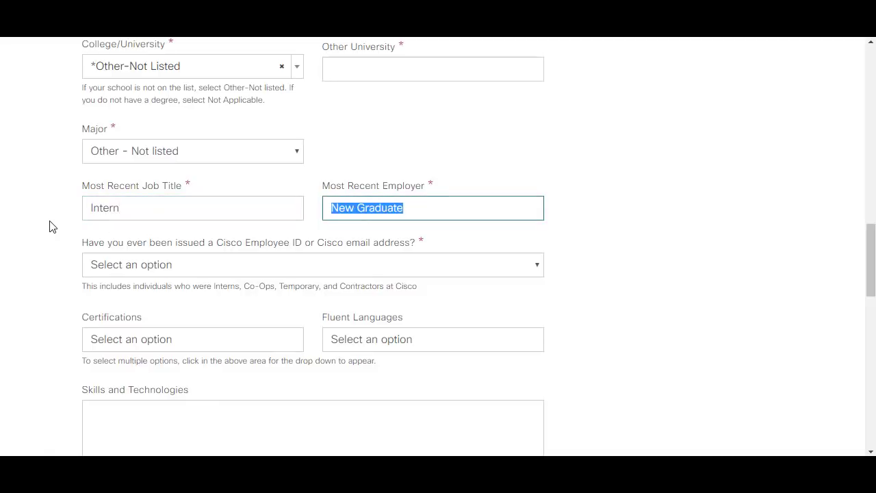
key("BackSpace")
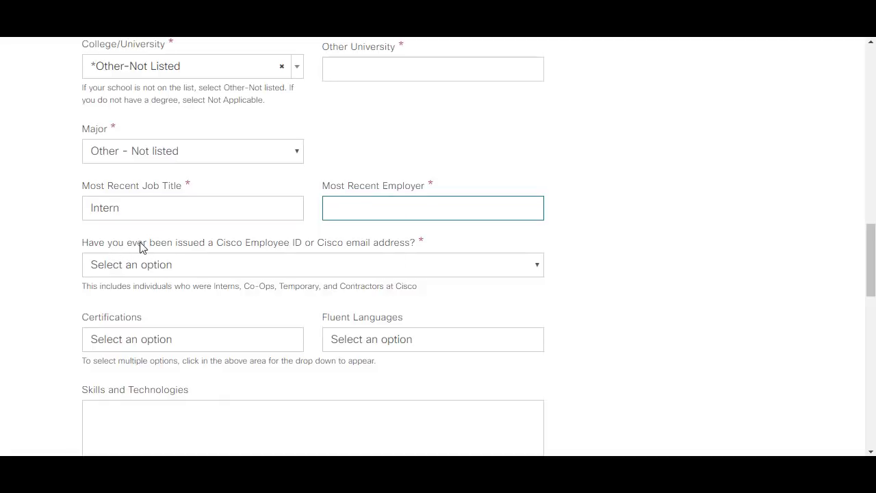
Answer No to having ever been issued a Cisco Employee ID or Cisco email address.
left_click(281, 269)
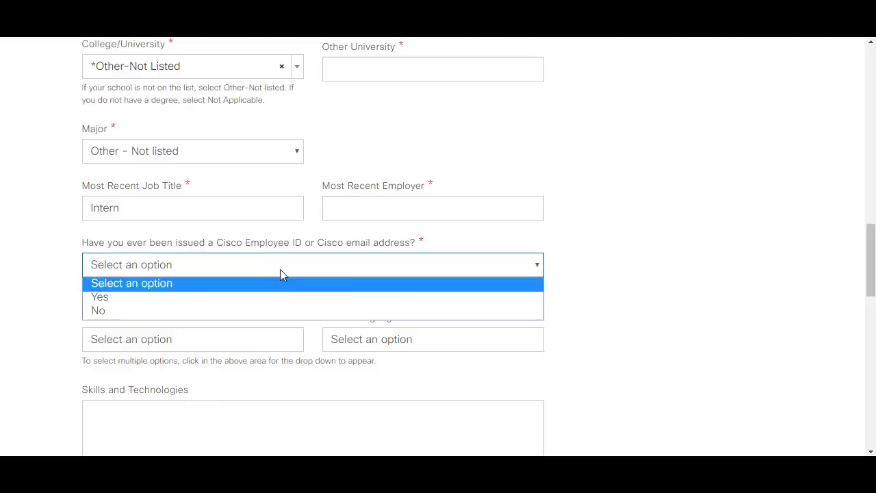
left_click(216, 312)
Browse the available Certifications options from start to end without choosing one.
scroll(171, 308, "down", 1)
left_click(162, 284)
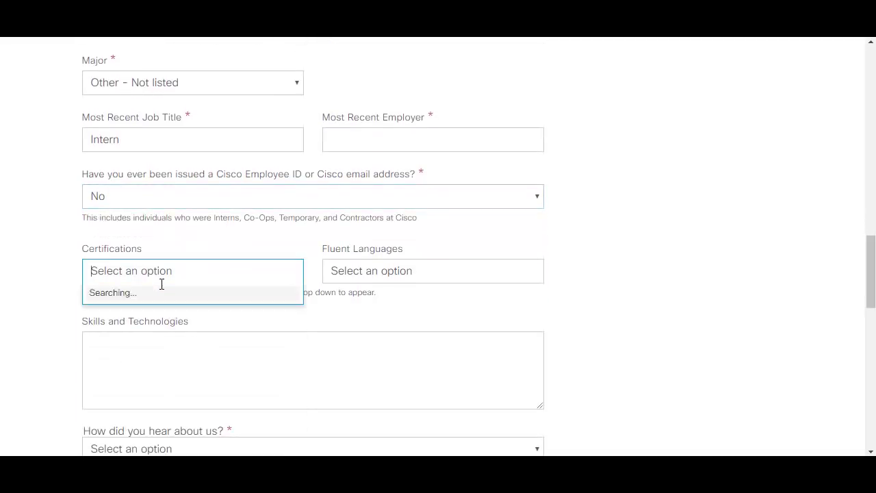
scroll(137, 389, "down", 1)
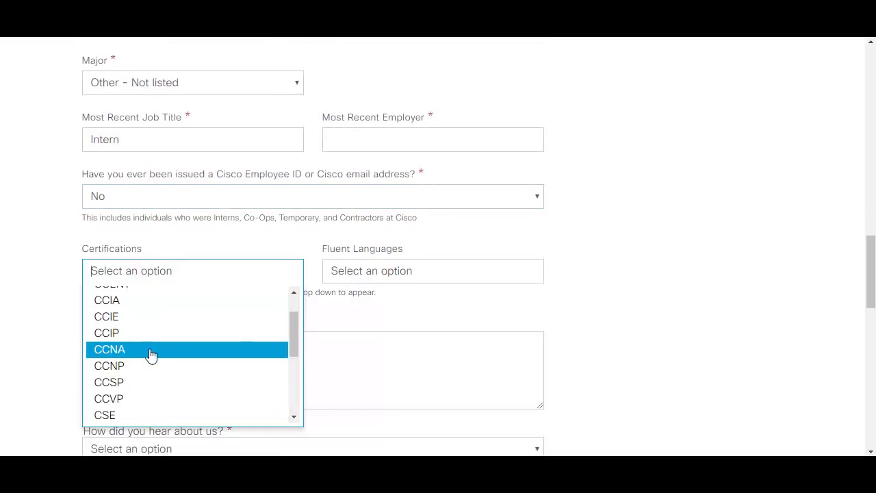
scroll(151, 349, "up", 1)
scroll(152, 349, "down", 3)
scroll(152, 349, "up", 4)
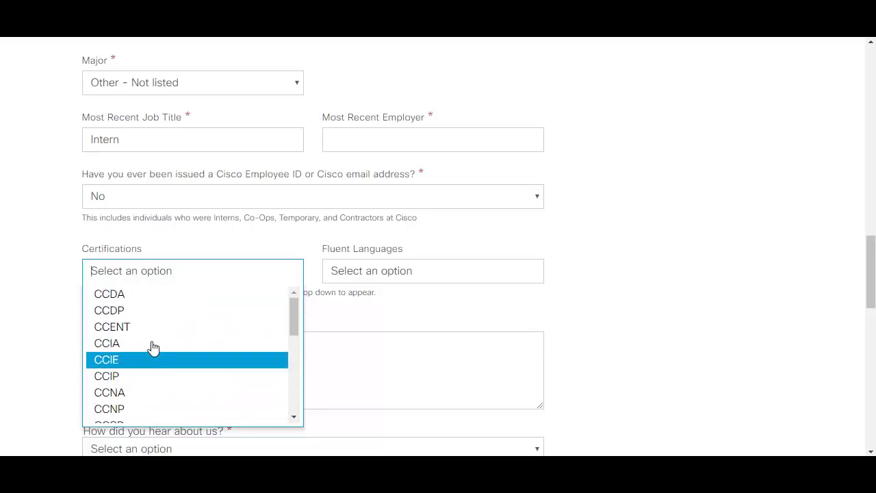
scroll(115, 336, "down", 2)
scroll(152, 327, "down", 2)
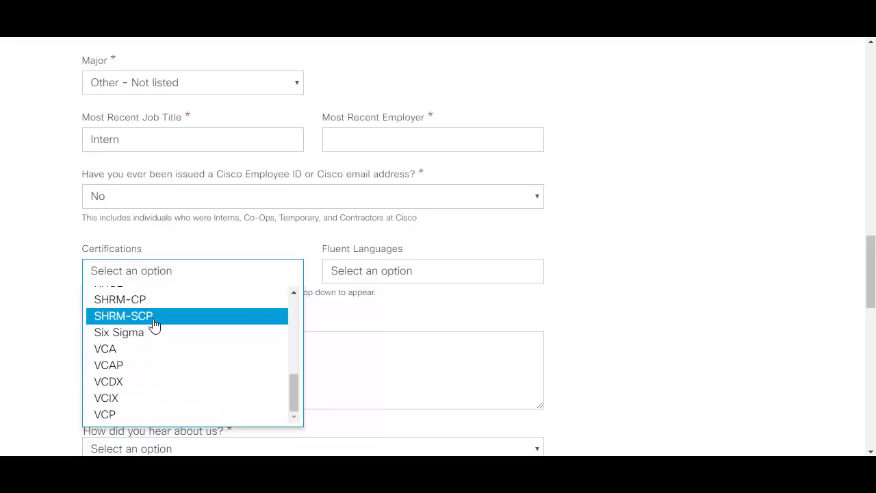
scroll(135, 352, "up", 3)
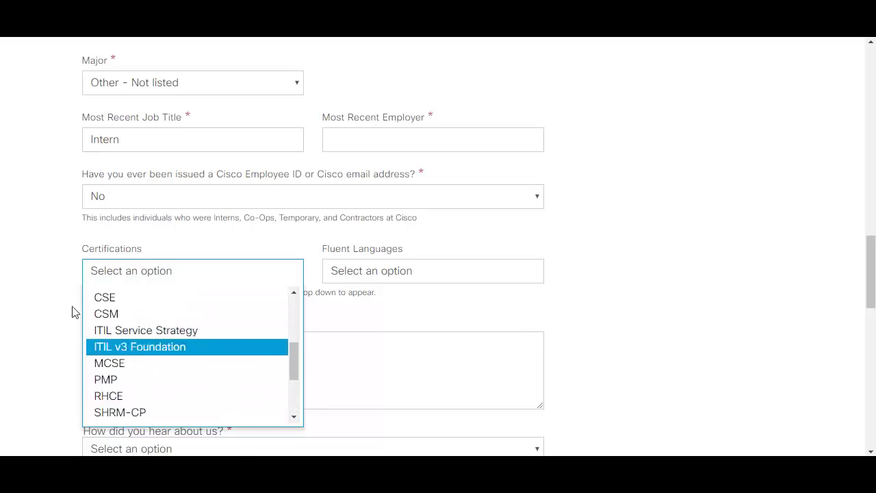
left_click(72, 309)
Browse the Fluent Languages options without choosing one and go to the empty Skills and Technologies field.
left_click(445, 272)
scroll(432, 301, "down", 1)
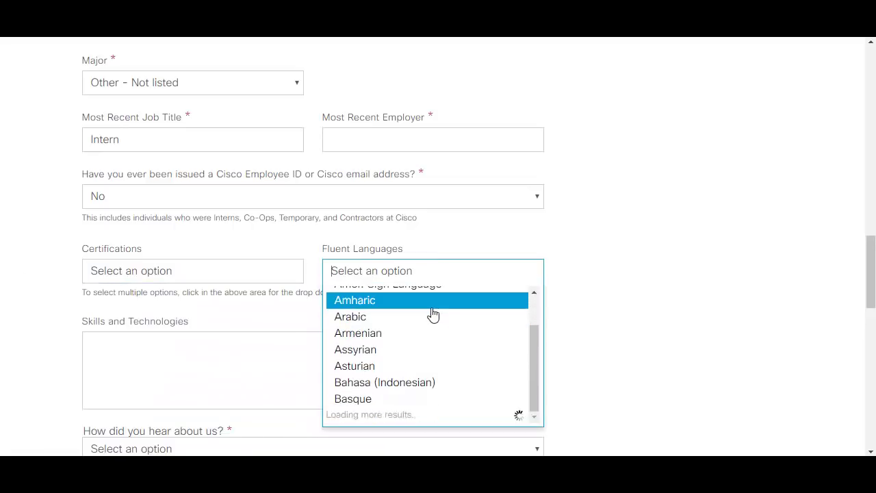
scroll(543, 230, "down", 2)
left_click(178, 293)
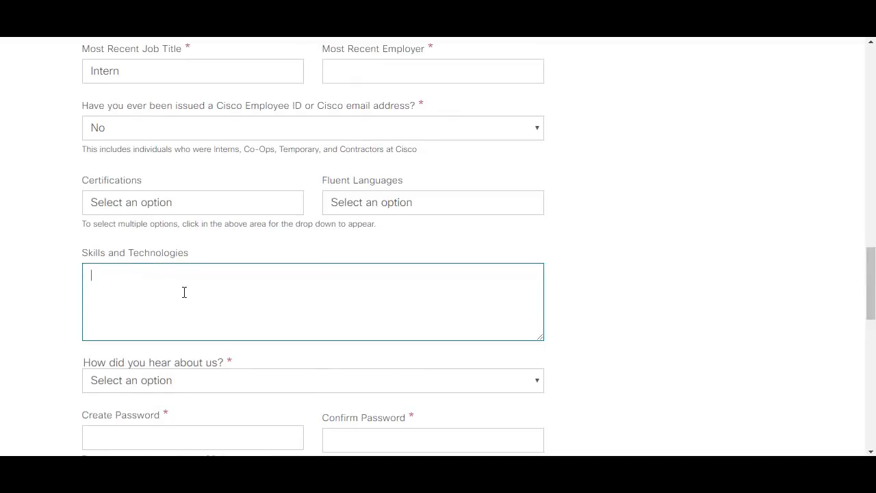
Examine the options for how the applicant heard about Cisco without choosing one.
left_click(171, 379)
left_click(175, 382)
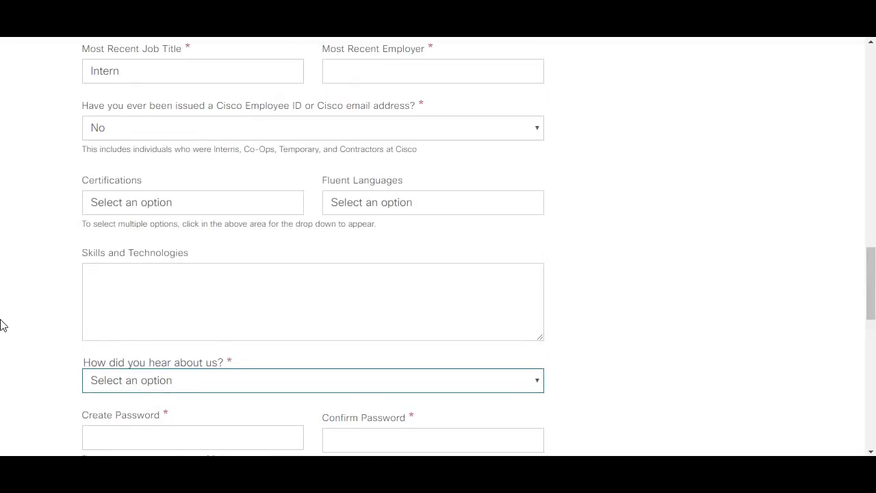
scroll(180, 267, "down", 1)
left_click(199, 313)
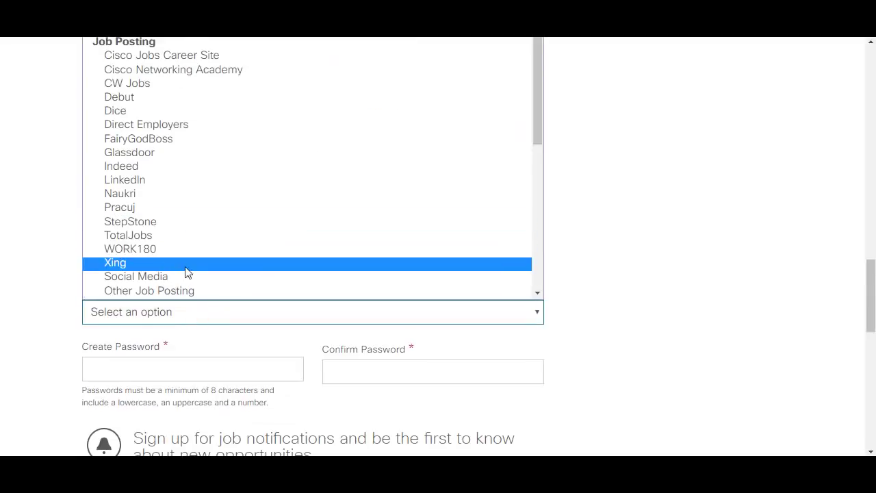
left_click(2, 294)
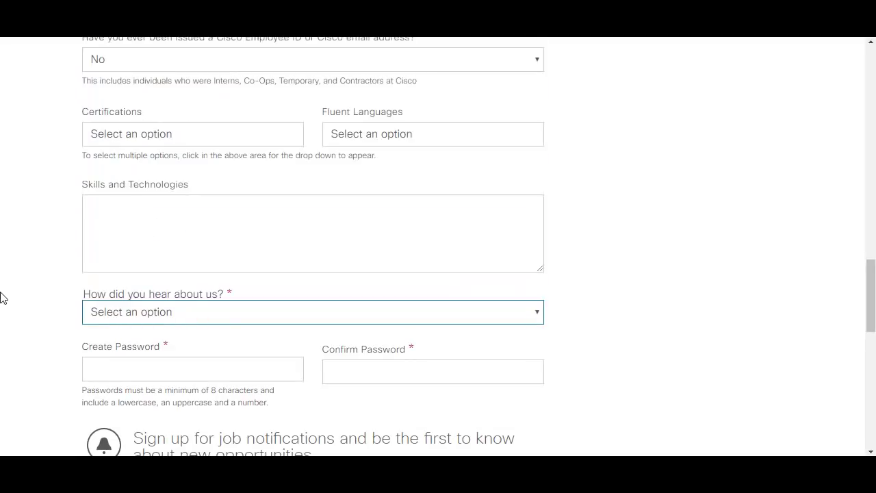
Set the area of interest for job notifications to Engineer - Software, leaving the keywords empty.
scroll(153, 272, "down", 2)
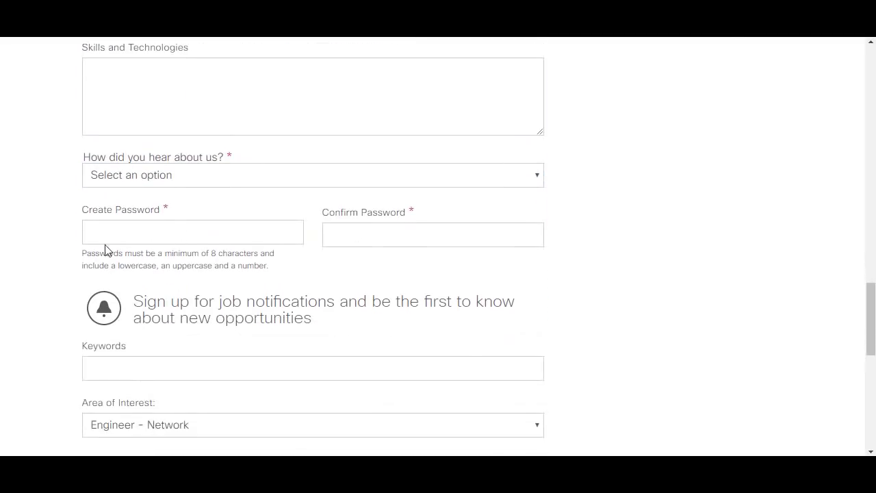
scroll(326, 311, "down", 1)
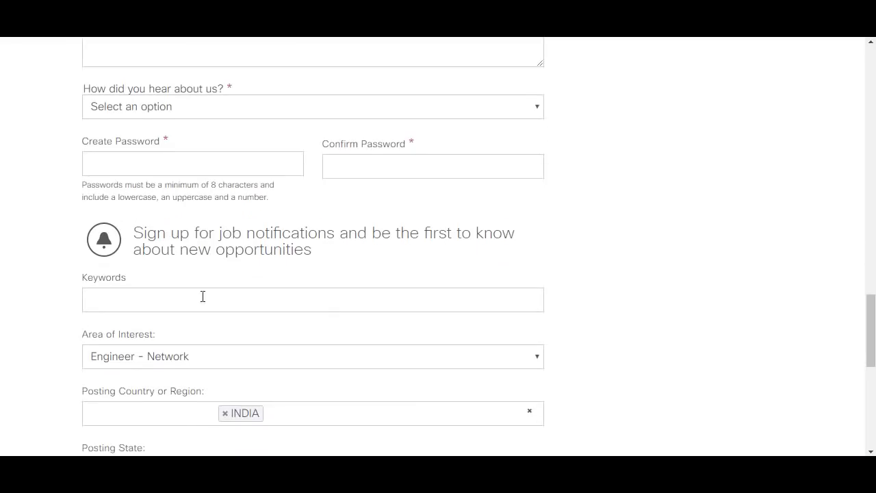
left_click(118, 307)
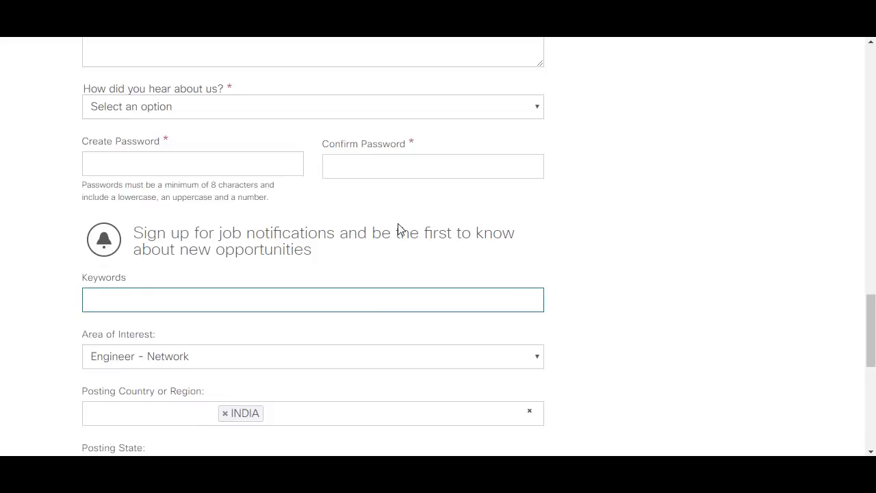
scroll(137, 287, "down", 2)
left_click(203, 225)
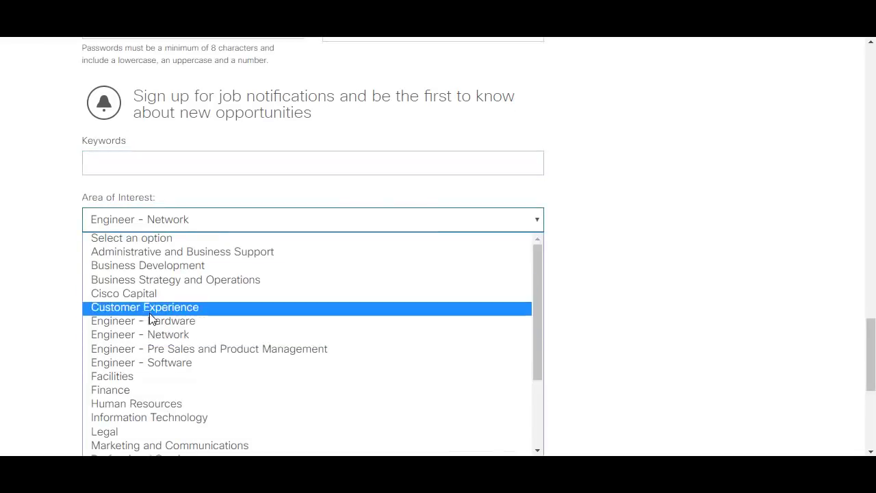
left_click(146, 366)
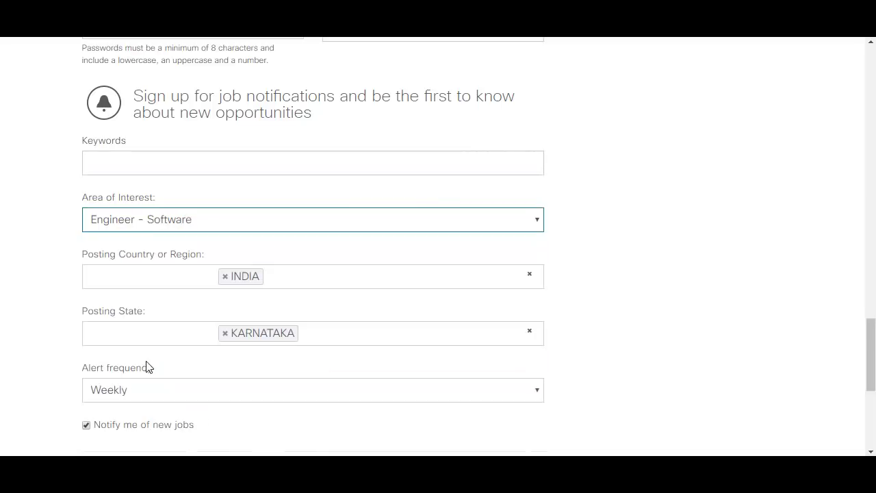
Add MAHARASHTRA to the posting states for the job notifications.
scroll(190, 285, "down", 2)
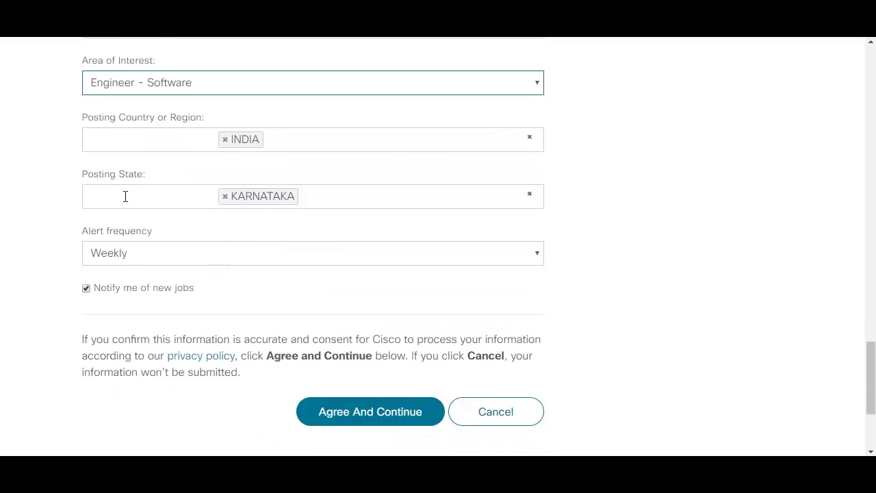
left_click(486, 205)
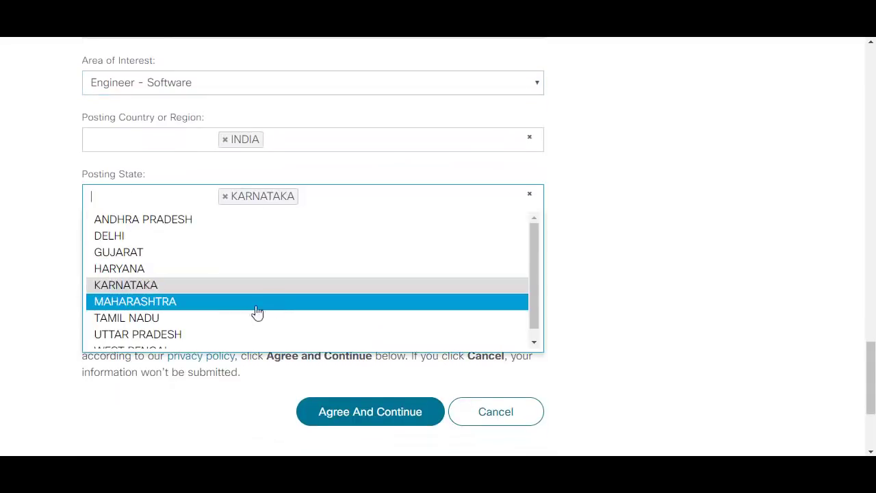
left_click(230, 305)
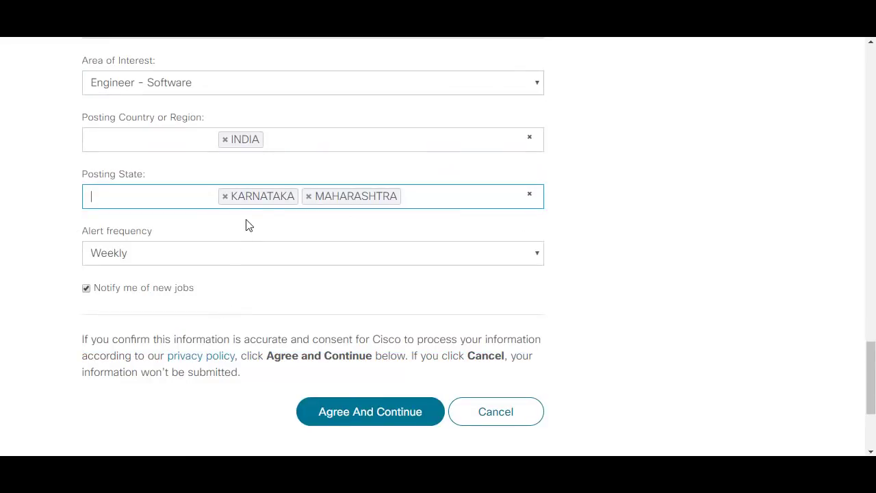
Review the job notification settings, including the alert frequency and the new-jobs notification option, without changing them.
left_click(214, 264)
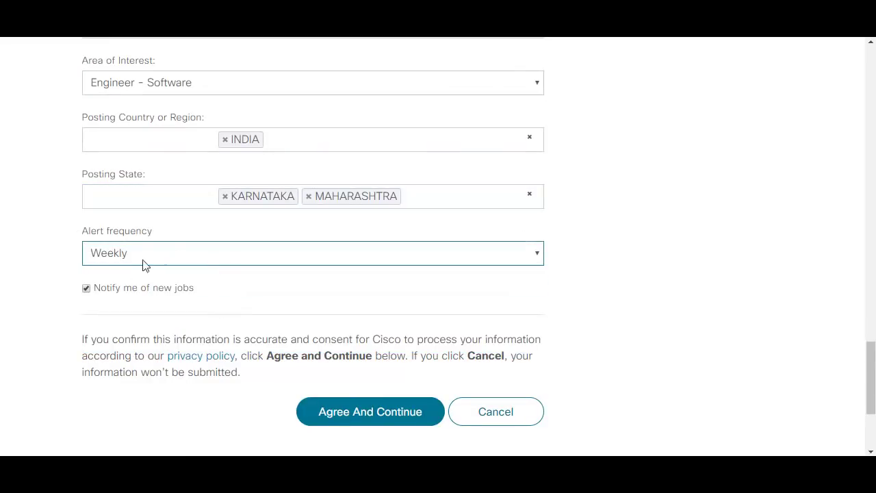
scroll(4, 260, "down", 1)
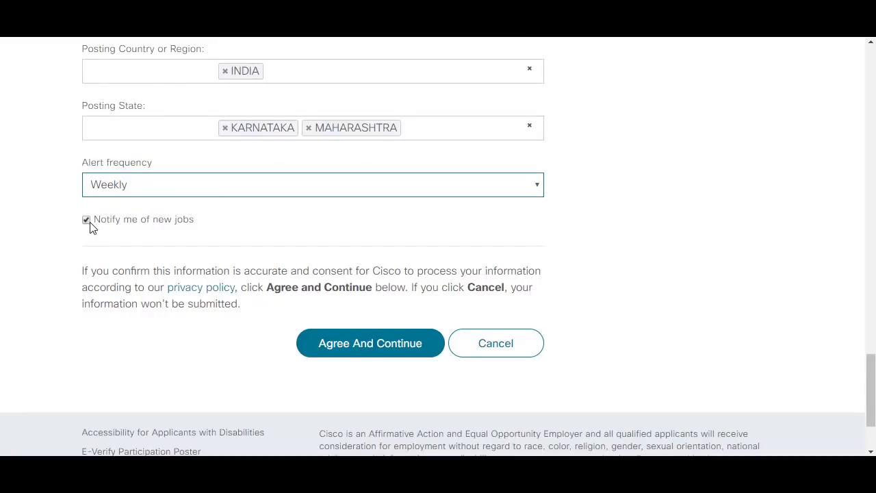
scroll(185, 221, "up", 4)
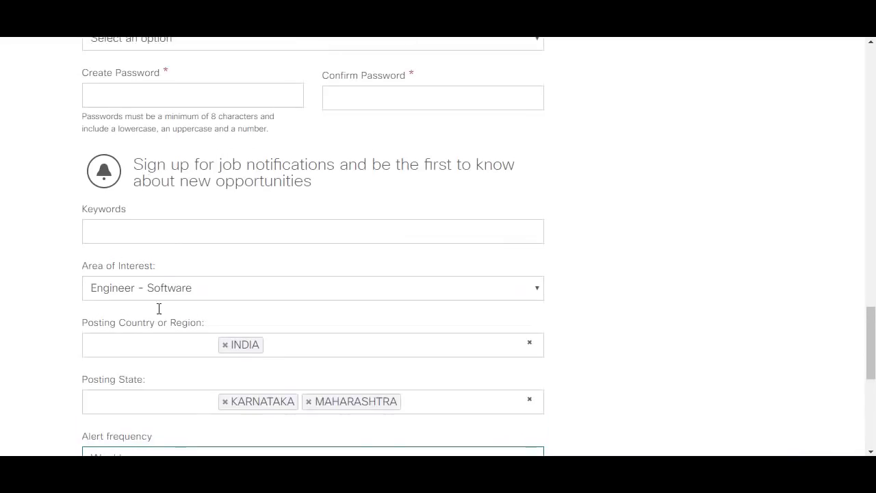
scroll(240, 221, "down", 3)
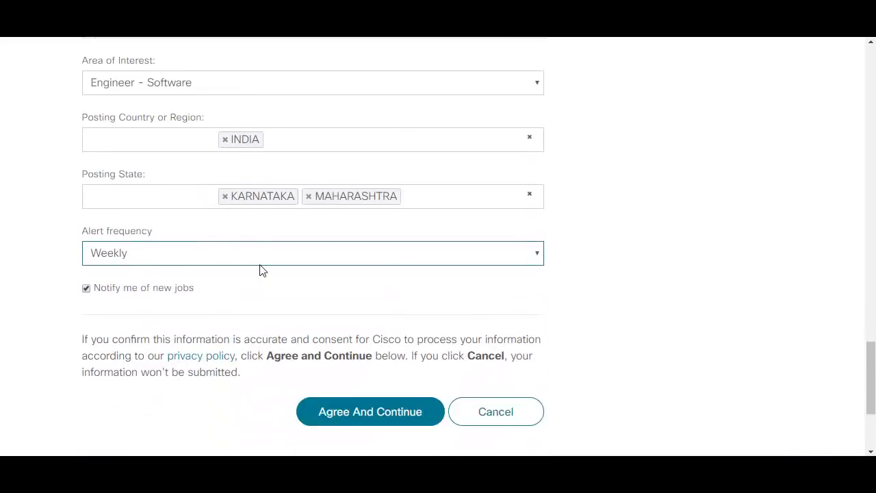
Set the graduation or expected graduation date in the education details to 01-06-2020.
scroll(233, 271, "down", 2)
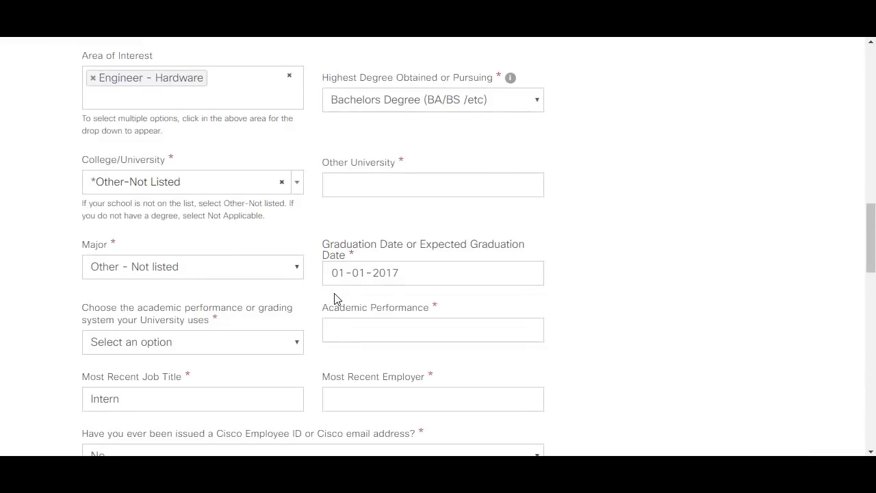
scroll(335, 299, "up", 1)
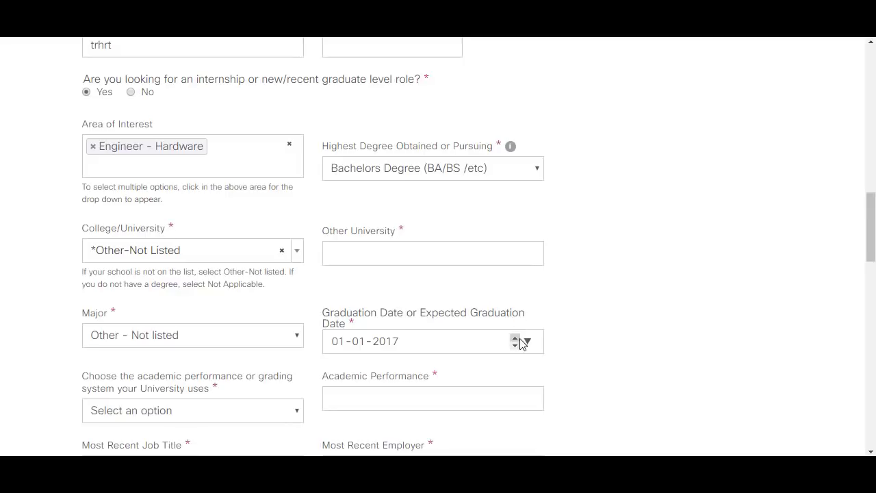
left_click(389, 341)
type("2")
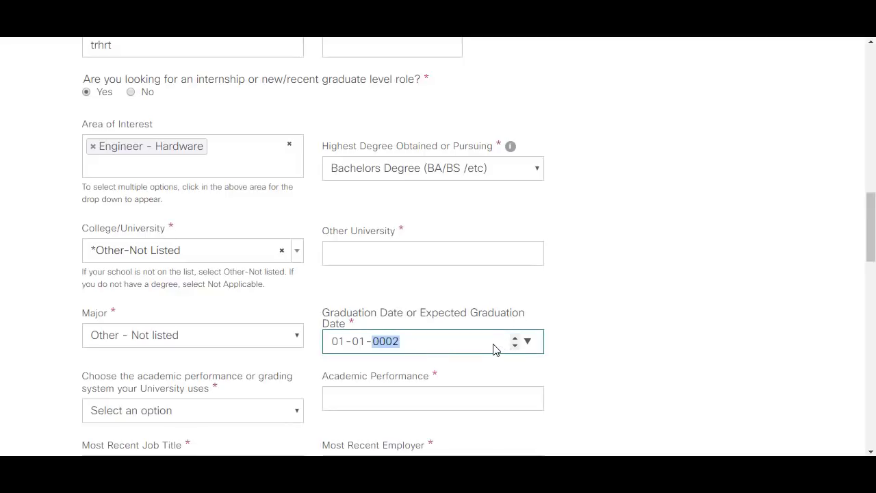
type("020")
left_click(337, 346)
type("01-0")
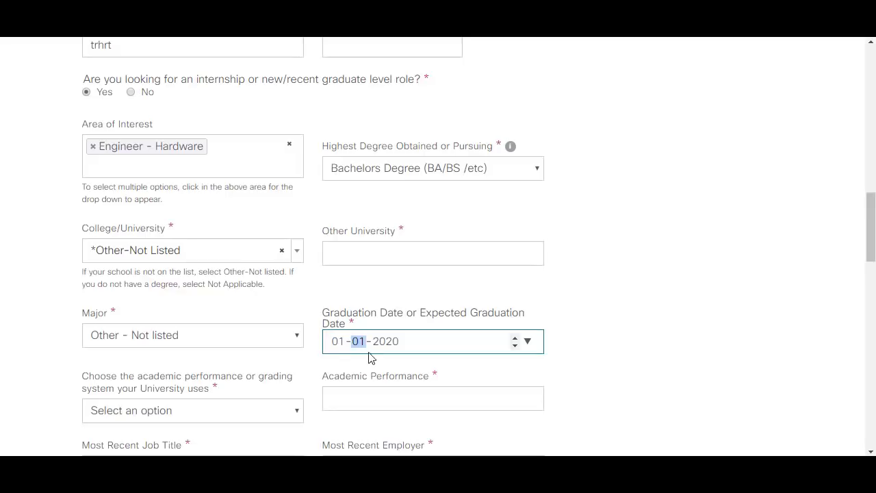
type("6")
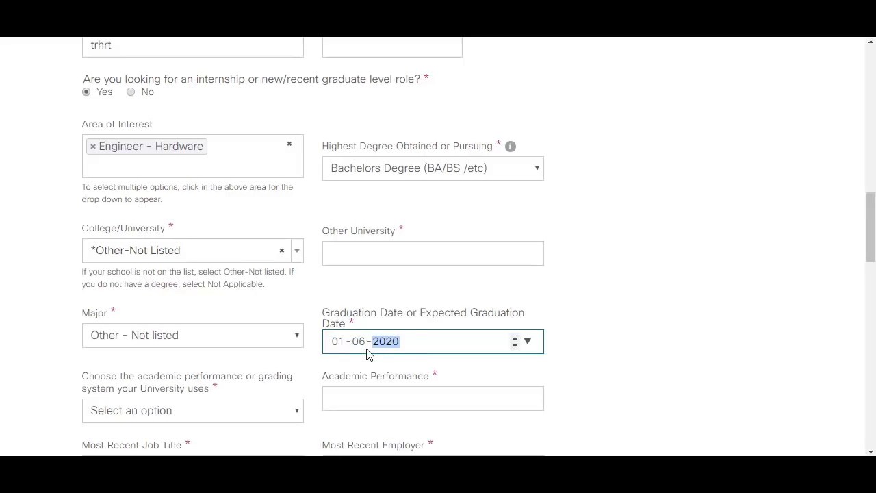
left_click(434, 364)
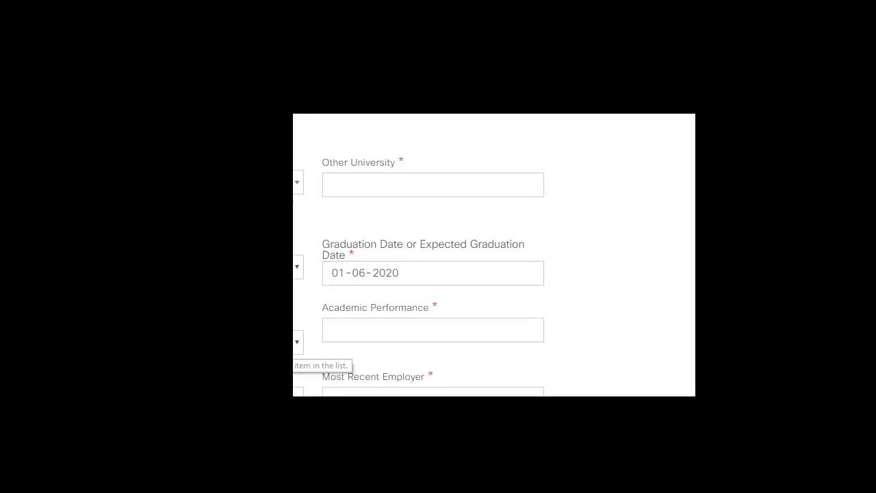
Examine the options for the university's academic grading system and the Academic Performance field.
left_click(298, 341)
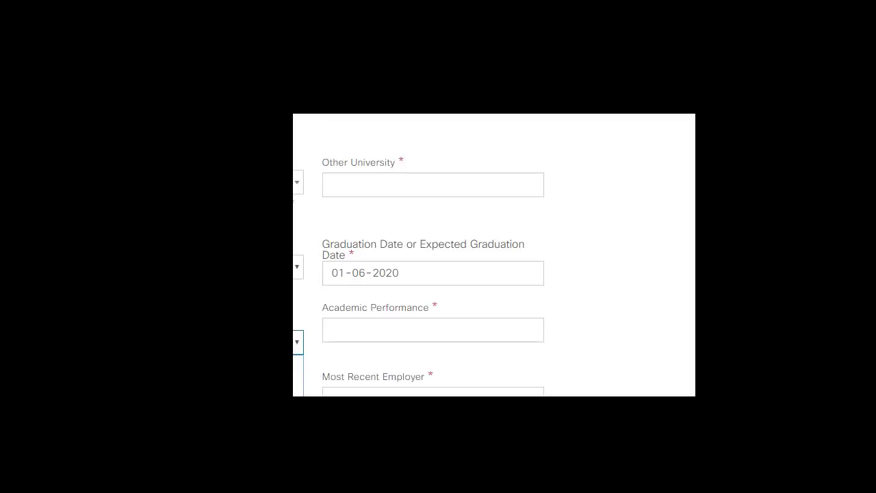
left_click(352, 341)
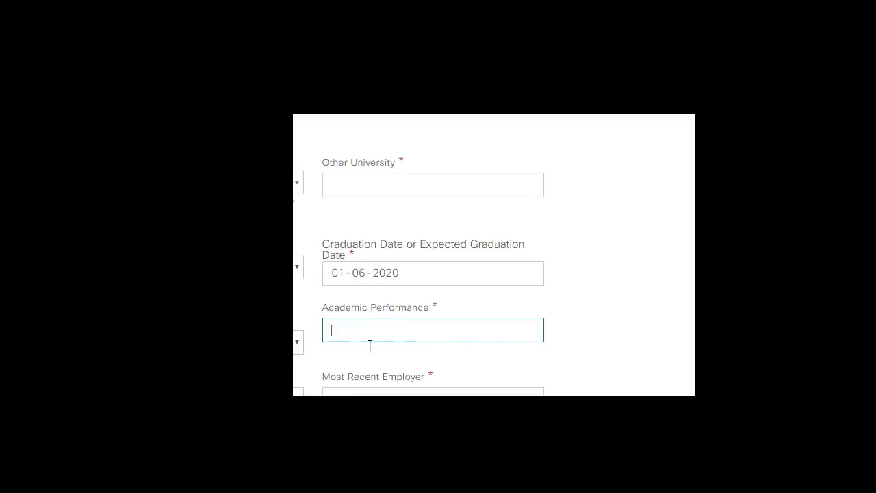
scroll(369, 342, "down", 1)
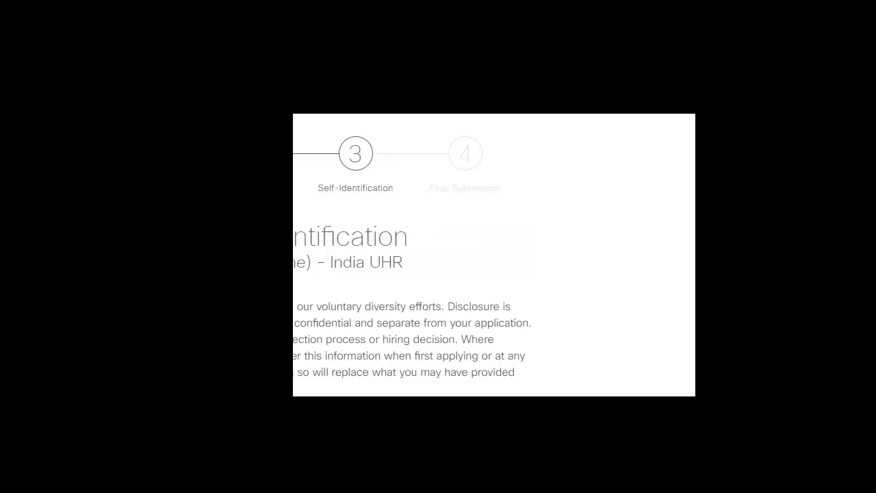
Choose an answer for the voluntary self-identification question and continue to Final Submission.
scroll(419, 274, "down", 2)
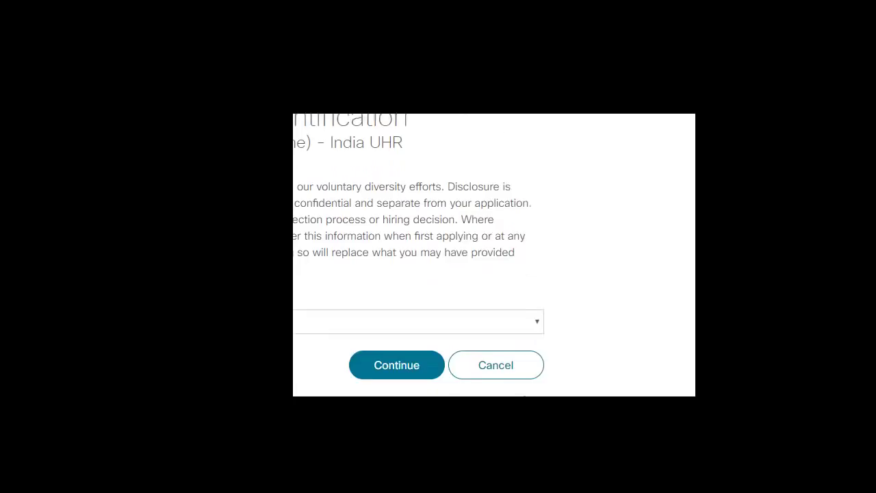
left_click(418, 304)
key("Down")
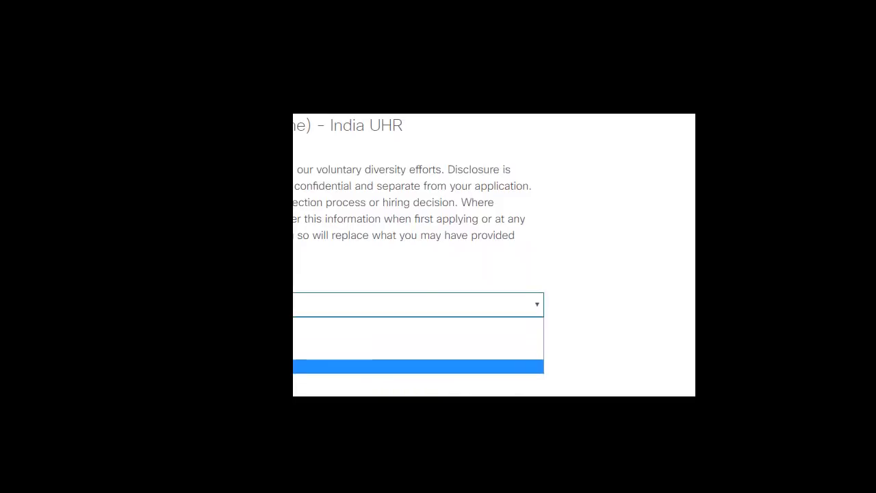
key("Return")
left_click(395, 369)
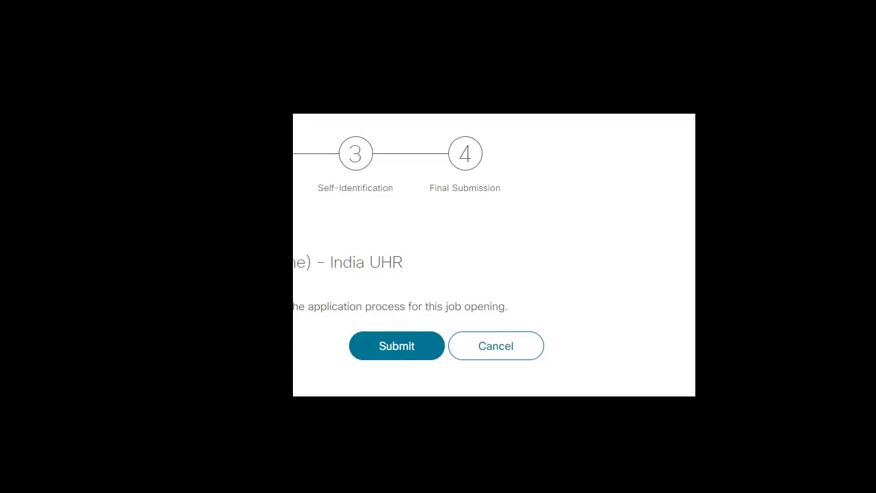
Submit the Consulting Engineer (Full Time) - India UHR application and check its status in My Jobs Profile.
left_click(381, 349)
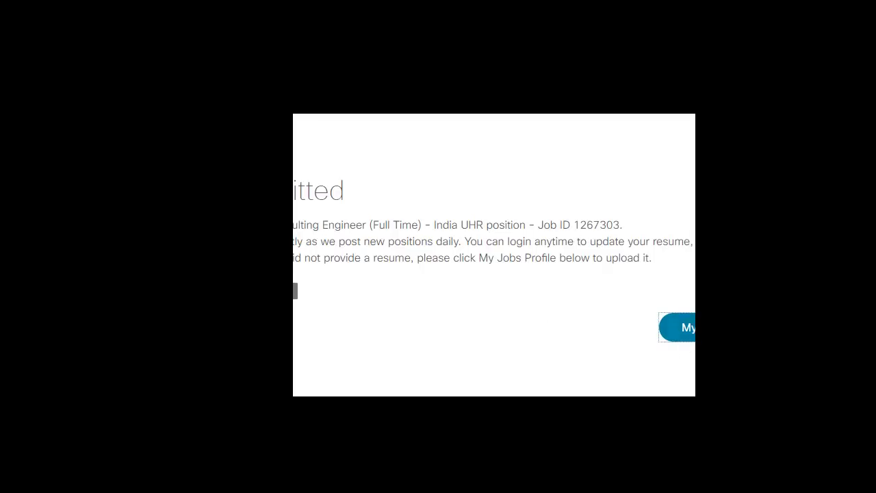
left_click(664, 329)
scroll(393, 275, "down", 2)
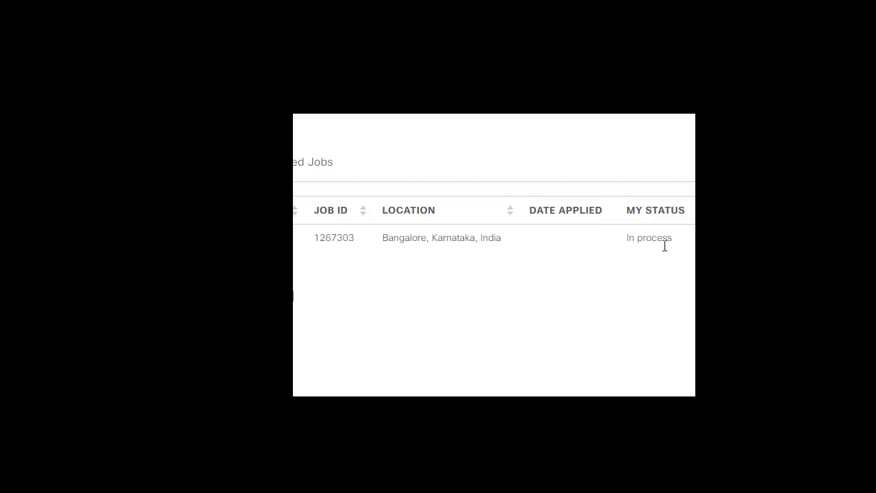
Read the Cisco Recruiting confirmation e-mail, marking the sentence about being contacted if there is a potential match for the position.
scroll(651, 235, "down", 3)
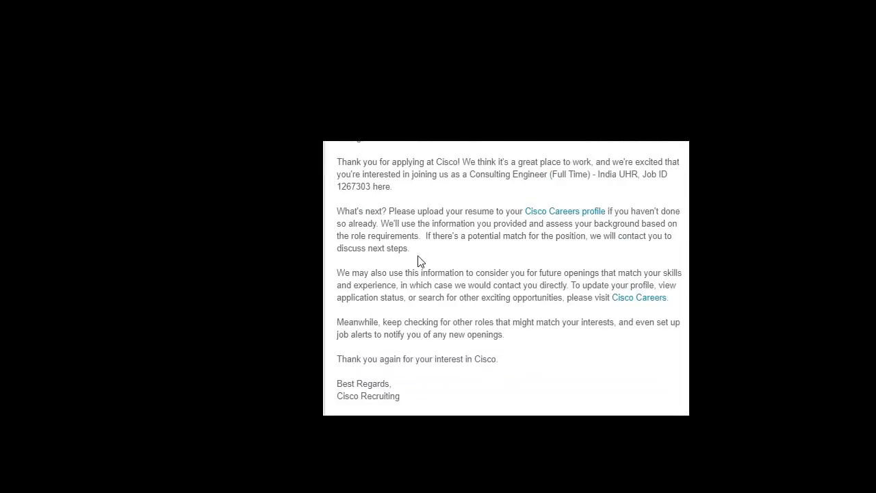
scroll(420, 261, "down", 2)
scroll(420, 261, "up", 2)
left_click_drag(381, 226, 610, 244)
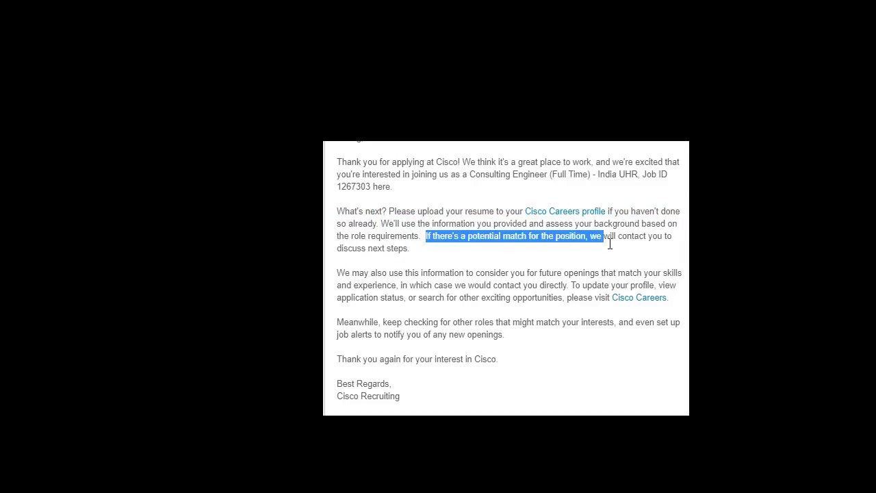
left_click(580, 257)
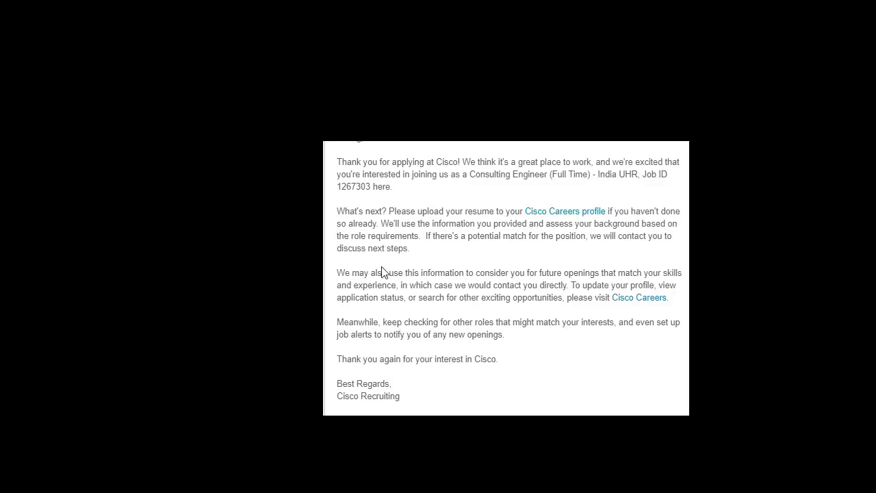